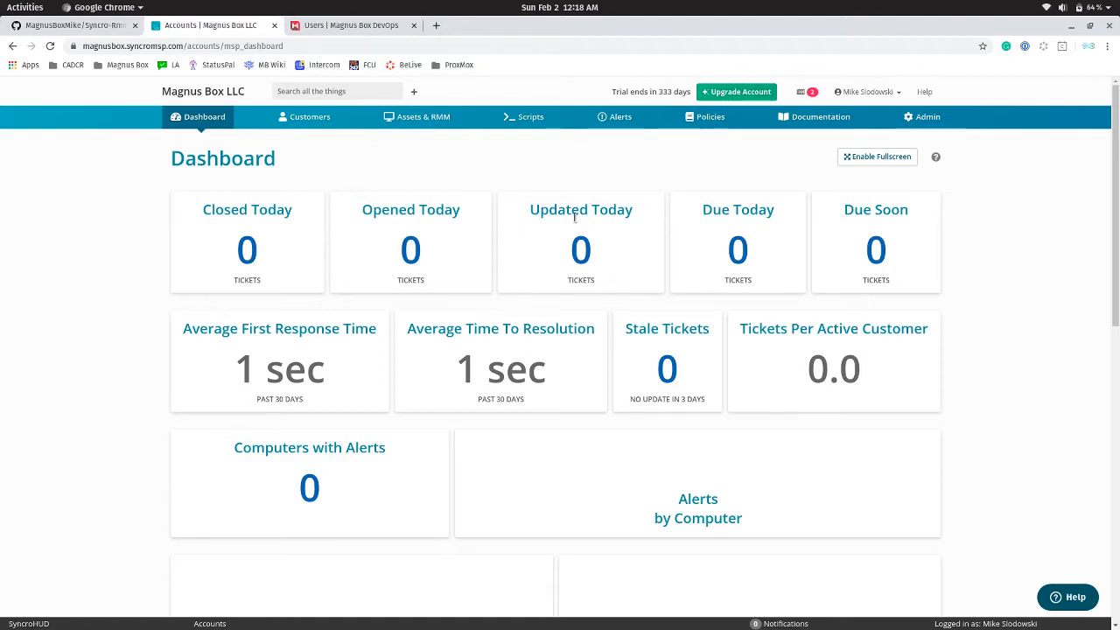
Step: Start a new script and name it "Magnus Box - Delete User Account"
click(530, 123)
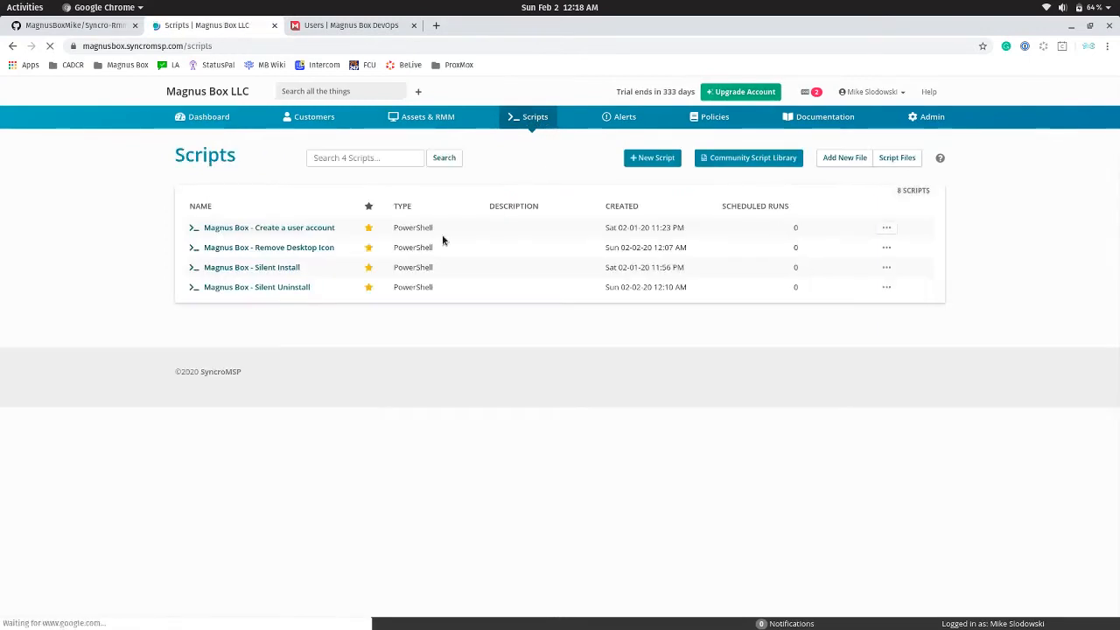
click(646, 160)
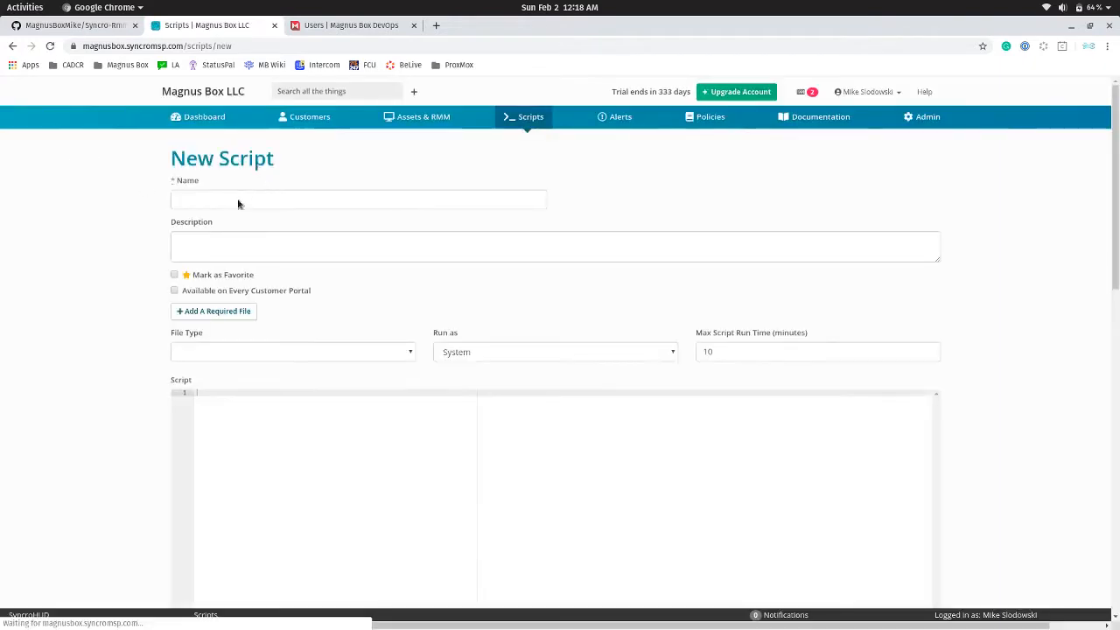
click(238, 201)
text(Magnus )
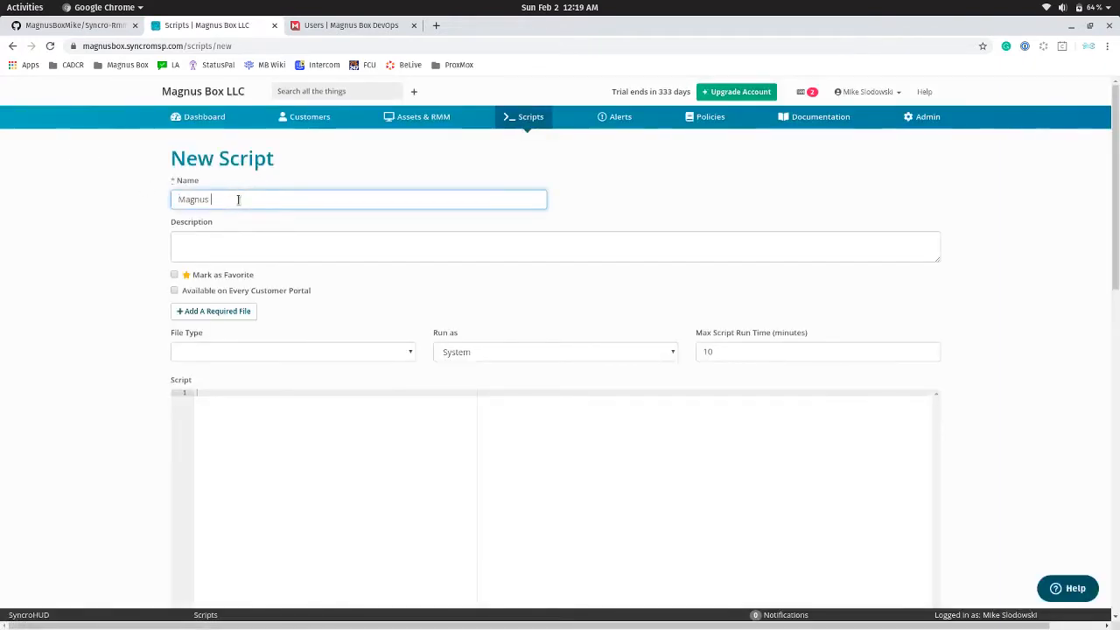
text(Box - Delete )
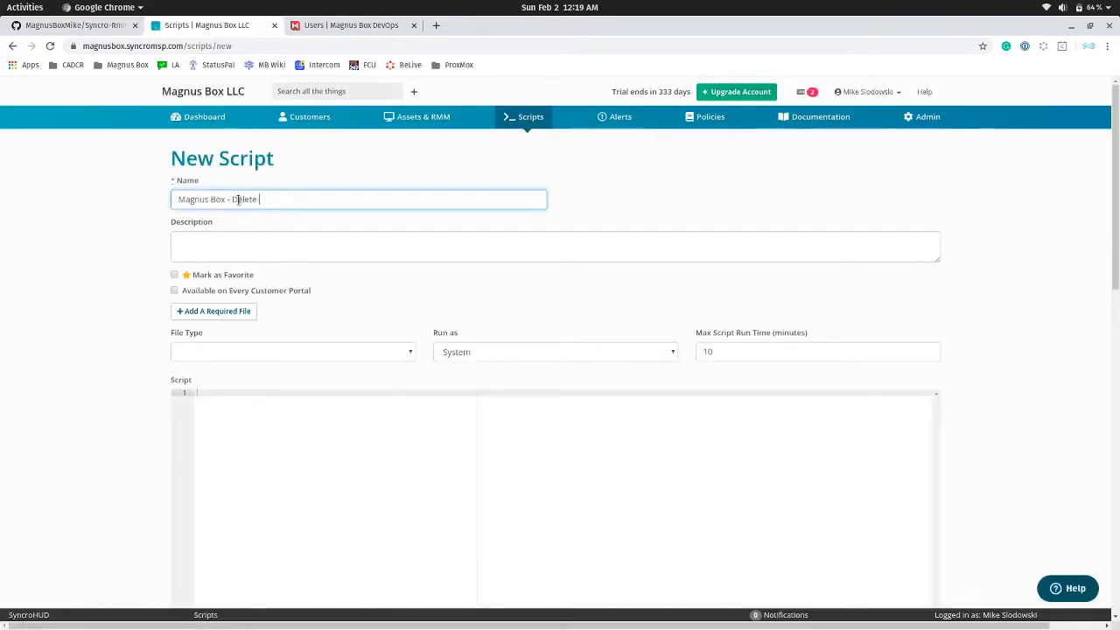
text(User Account)
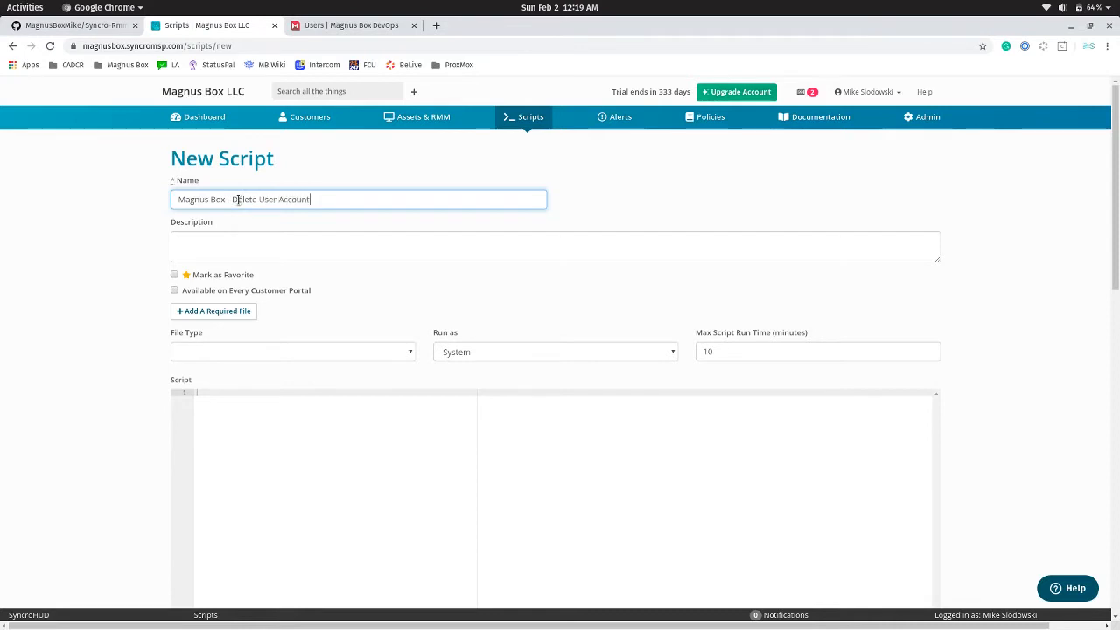
Step: Describe the script as "Make sure you want to run this. All data will be deleted!!!" and set its file type to PowerShell
key(Tab)
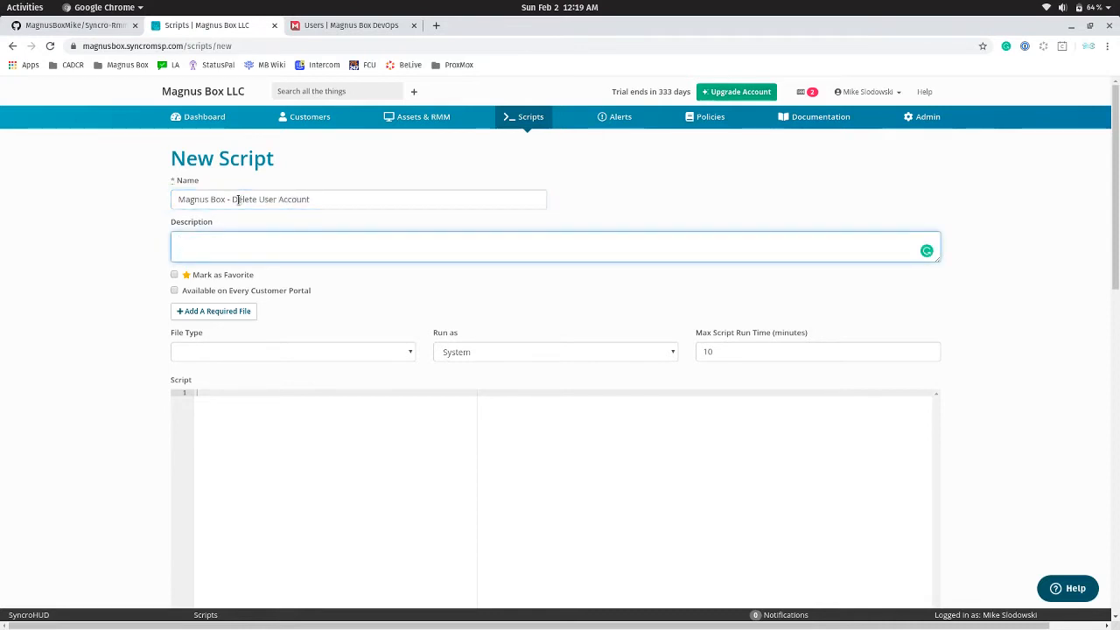
text(Make sure you want to run this.)
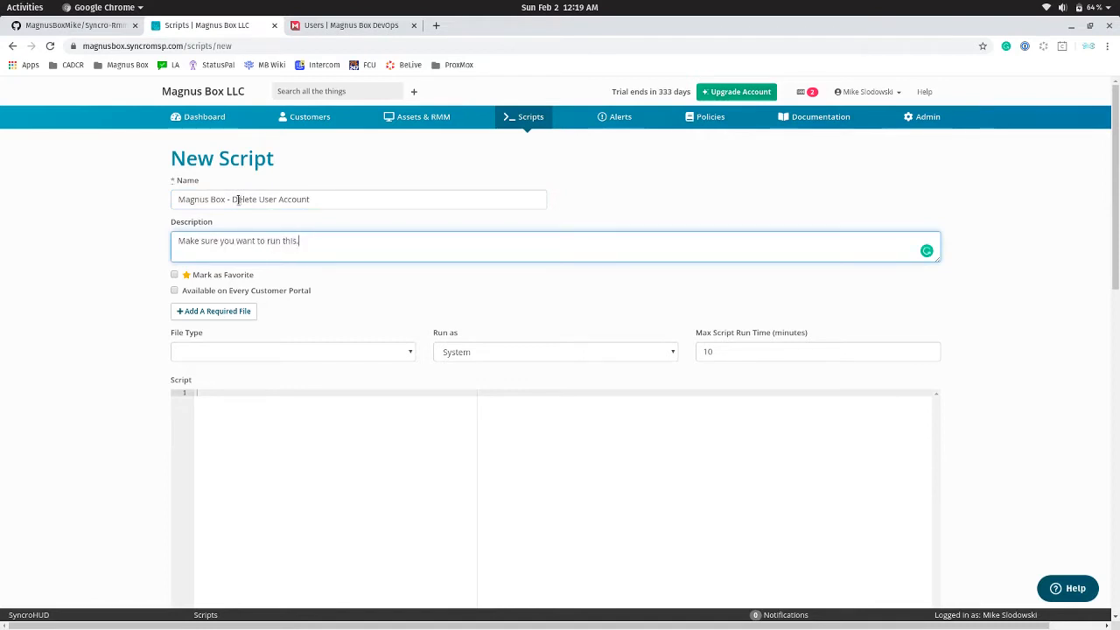
text( All data will be deleted!!!)
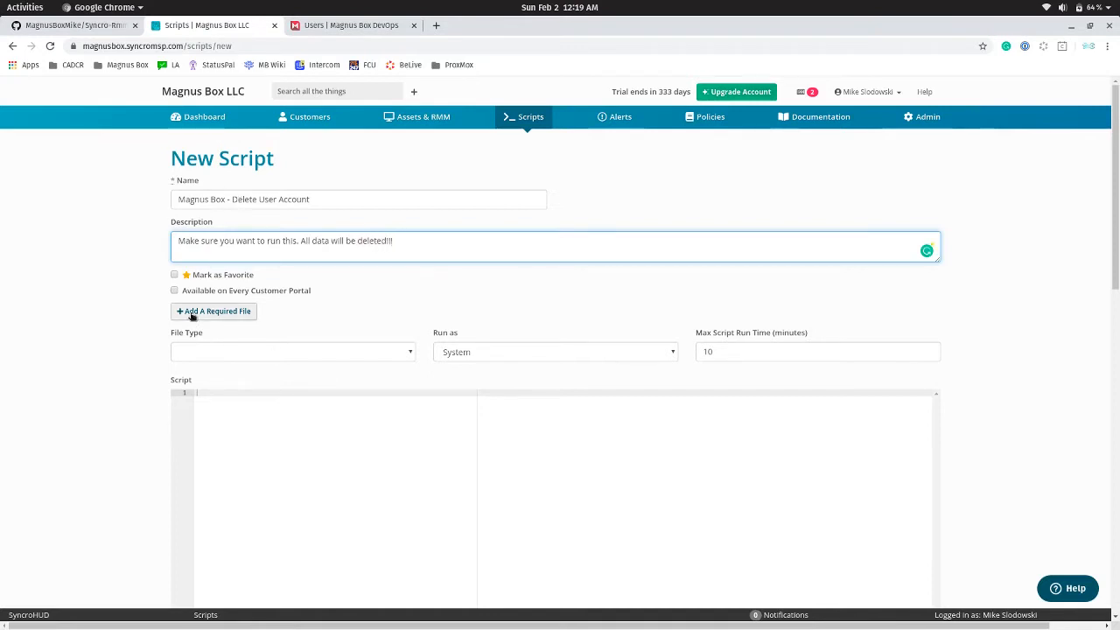
click(207, 350)
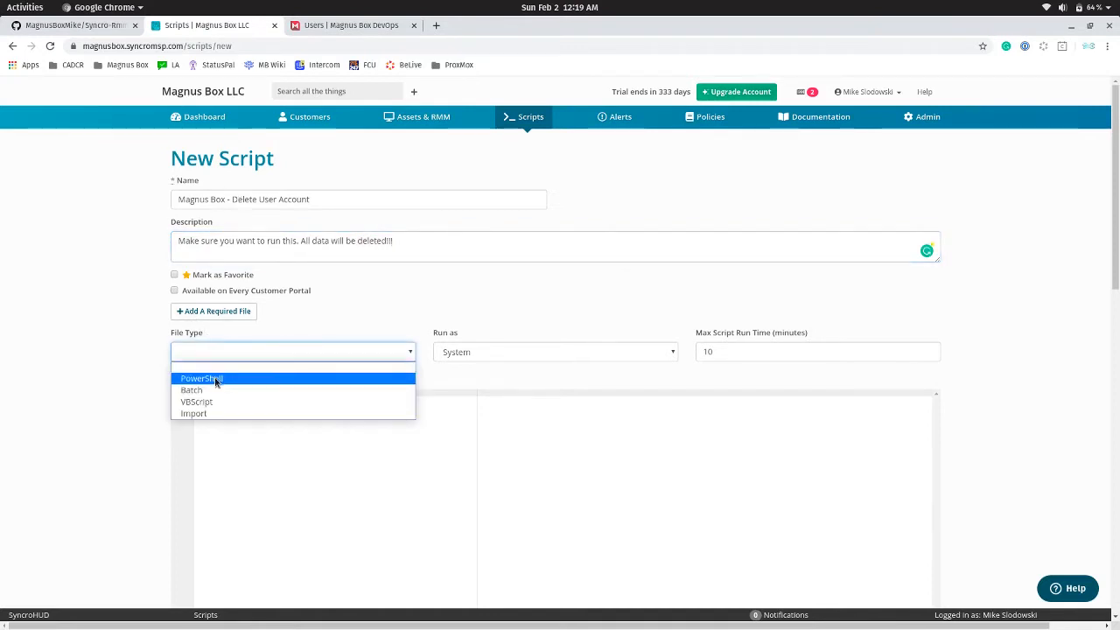
click(216, 380)
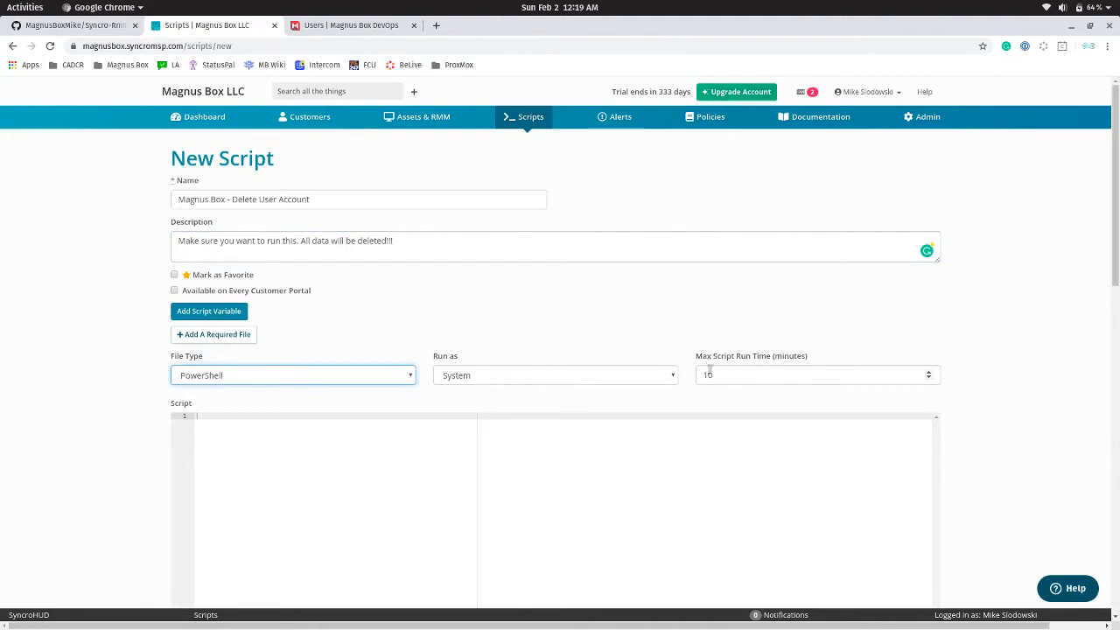
Step: Add a platform script variable named mbu with the value {{customer_custom_field_magnus_box_username}}
click(213, 312)
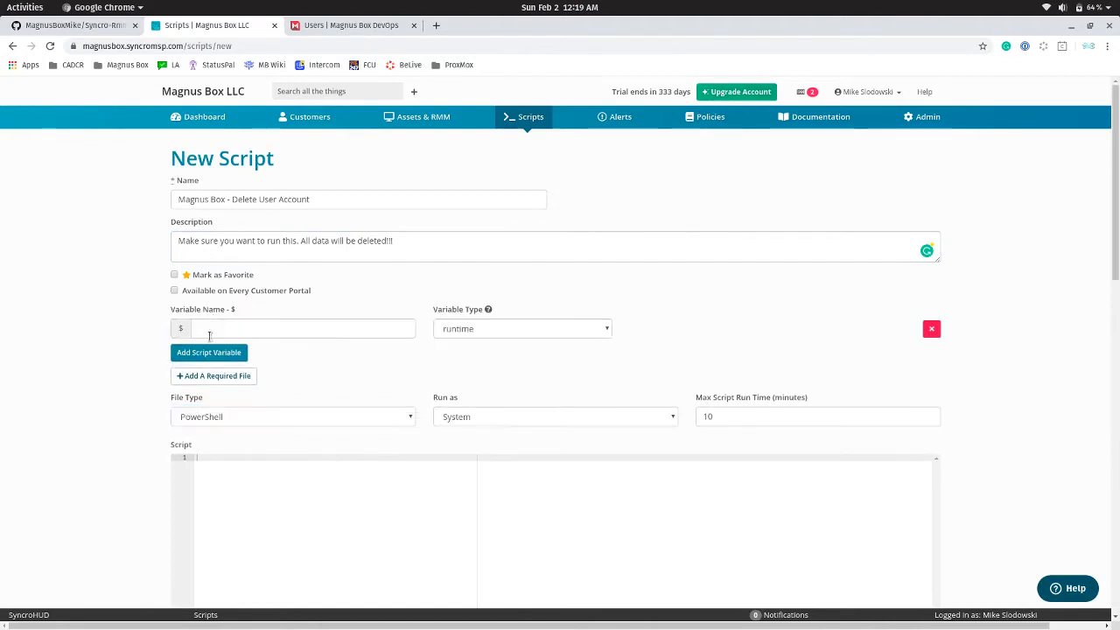
click(211, 325)
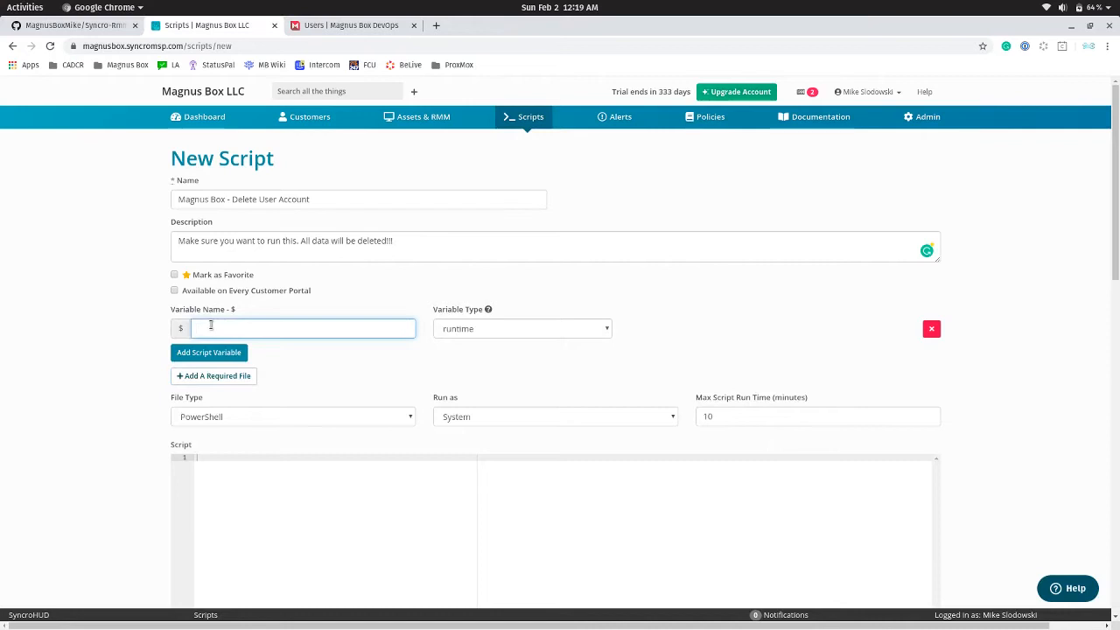
text(mbu)
click(487, 325)
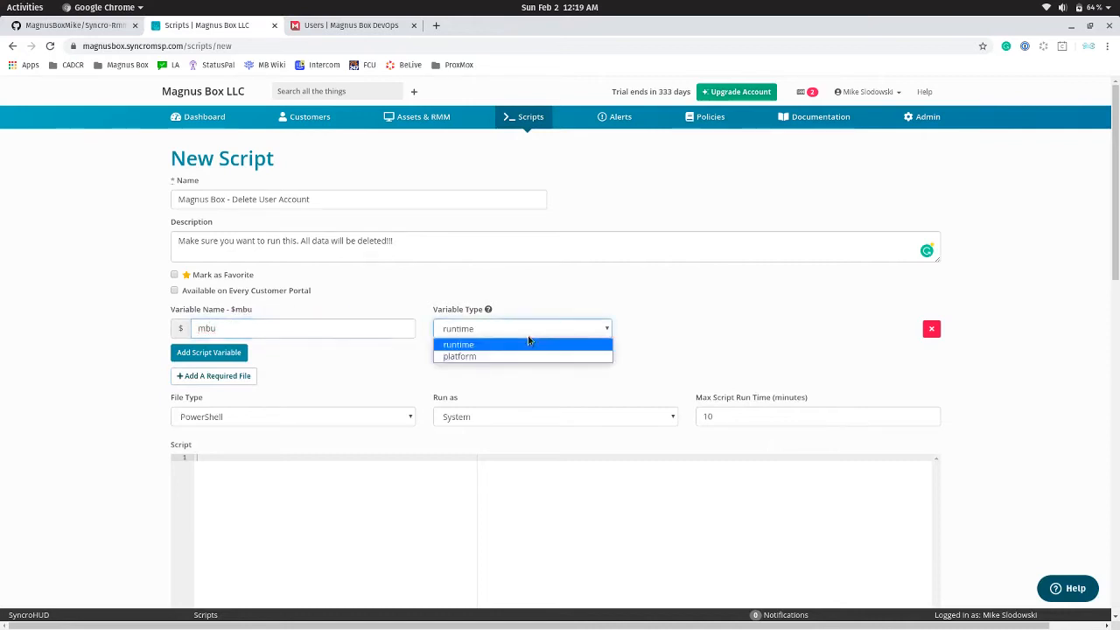
click(490, 355)
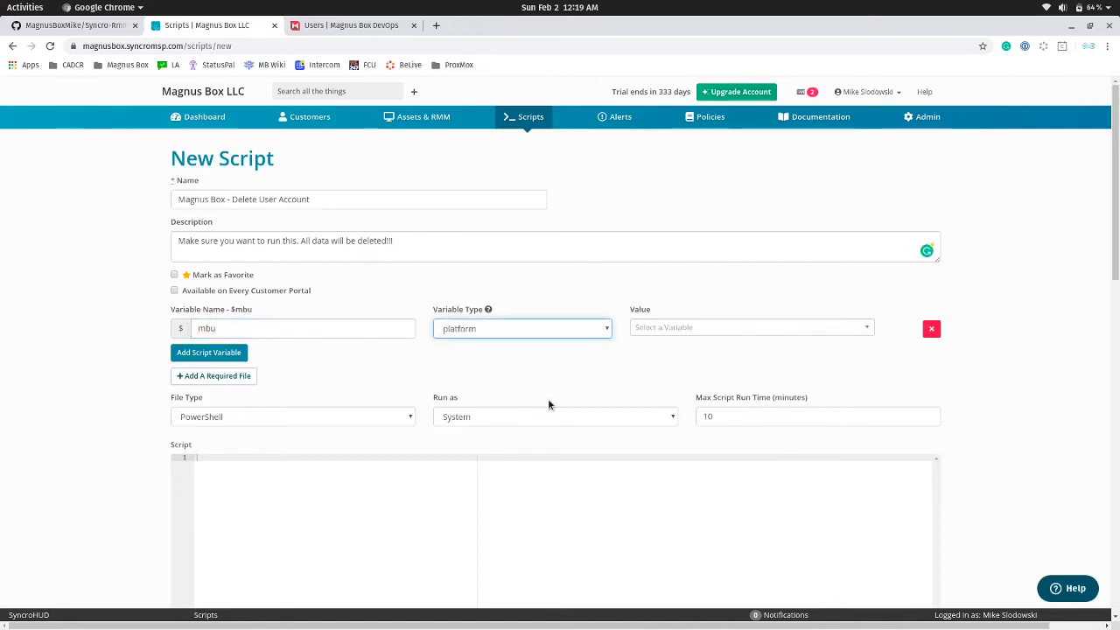
click(667, 327)
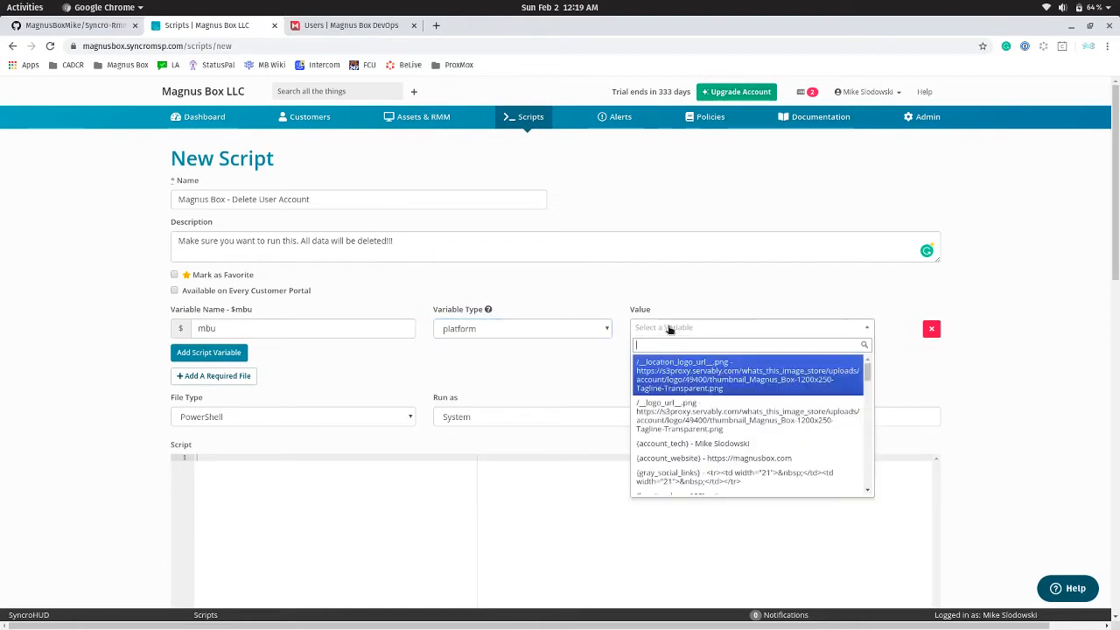
text(magnus)
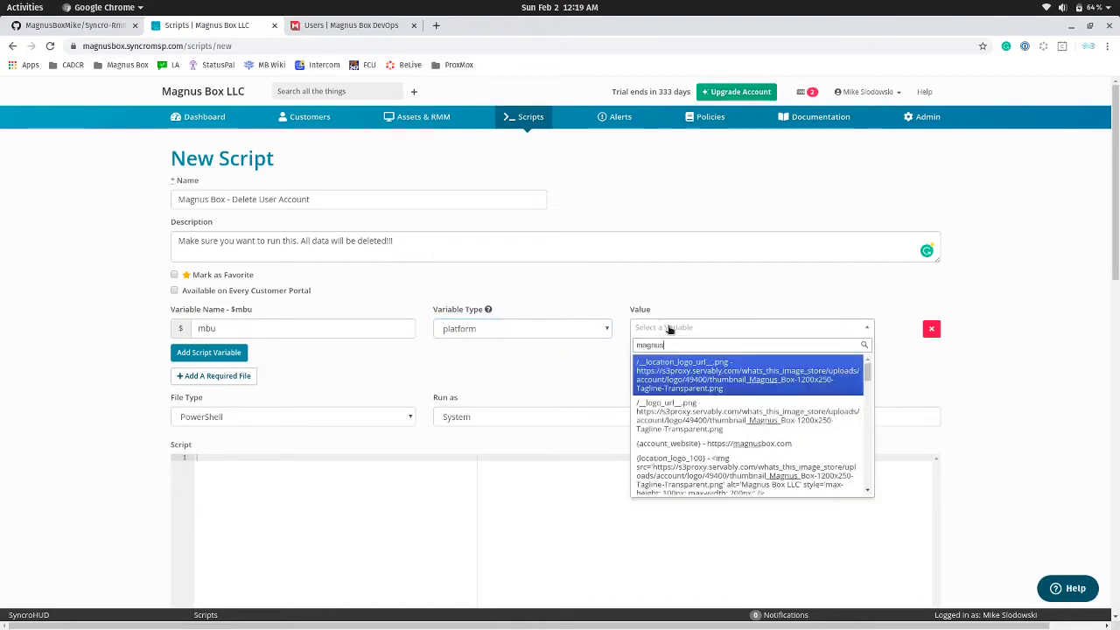
drag(869, 369, 858, 421)
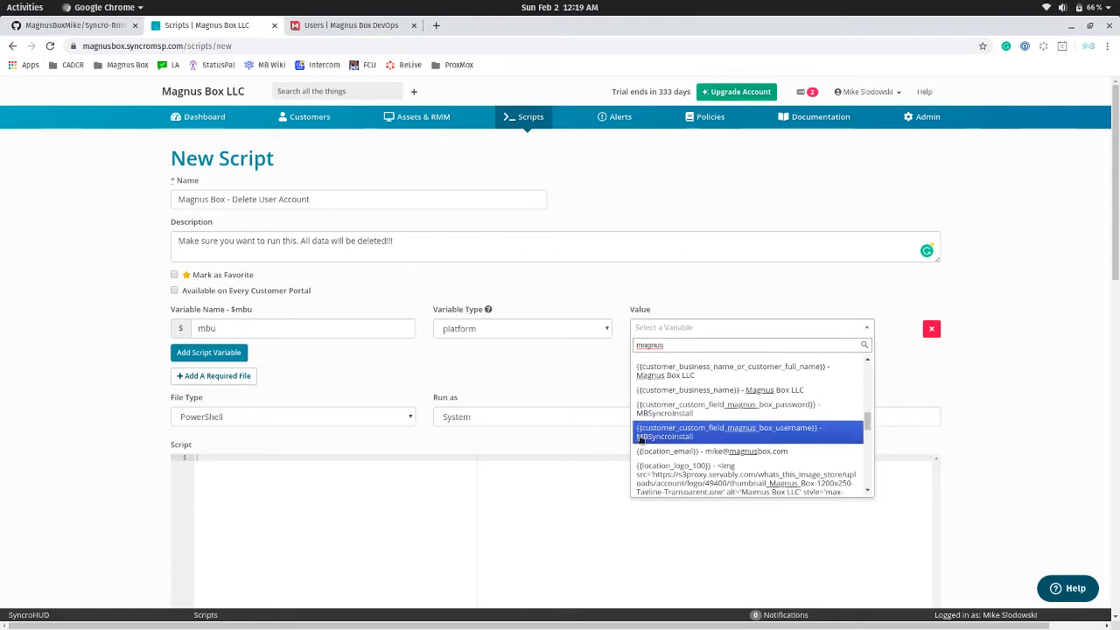
click(785, 435)
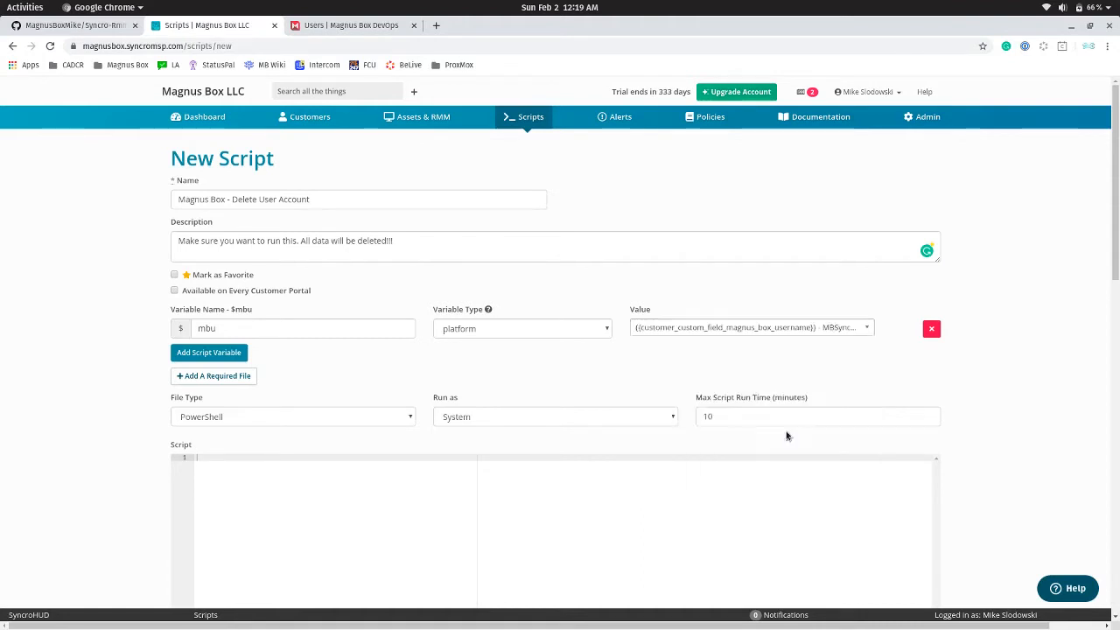
Step: Add a second platform script variable named mbp with the value {{customer_custom_field_magnus_box_password}}
click(185, 354)
click(202, 366)
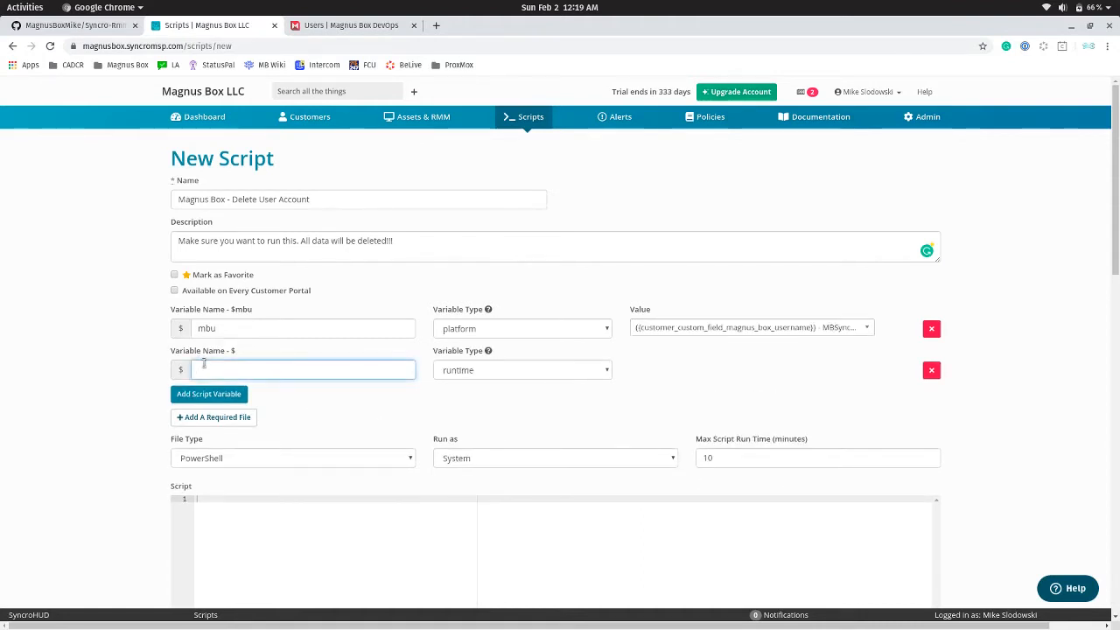
text(mbp)
click(529, 370)
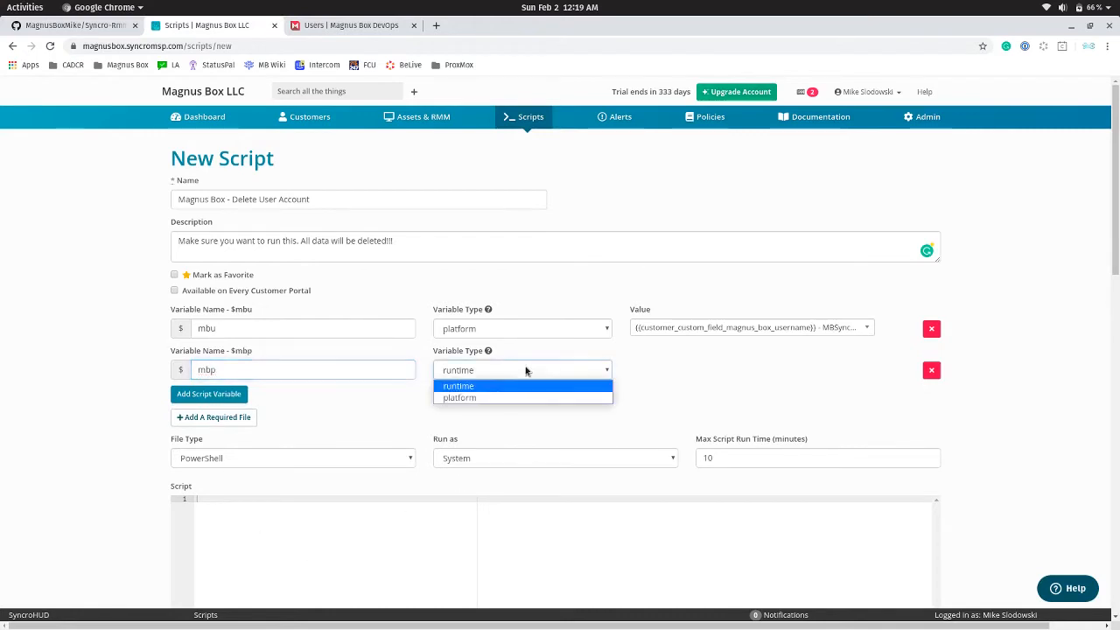
click(484, 397)
click(672, 372)
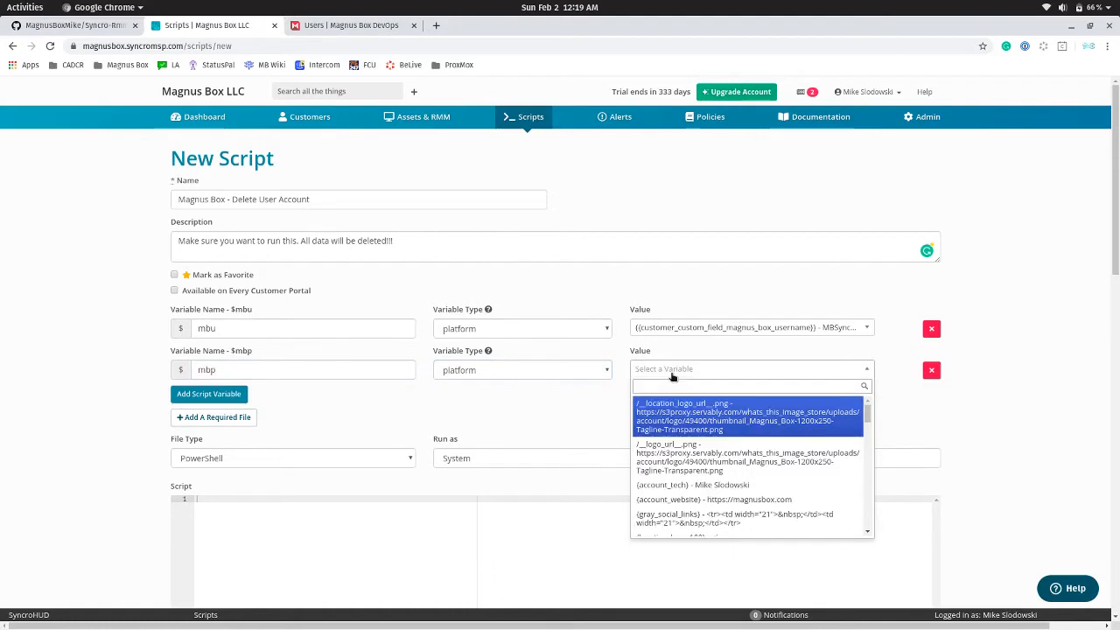
text(magnus)
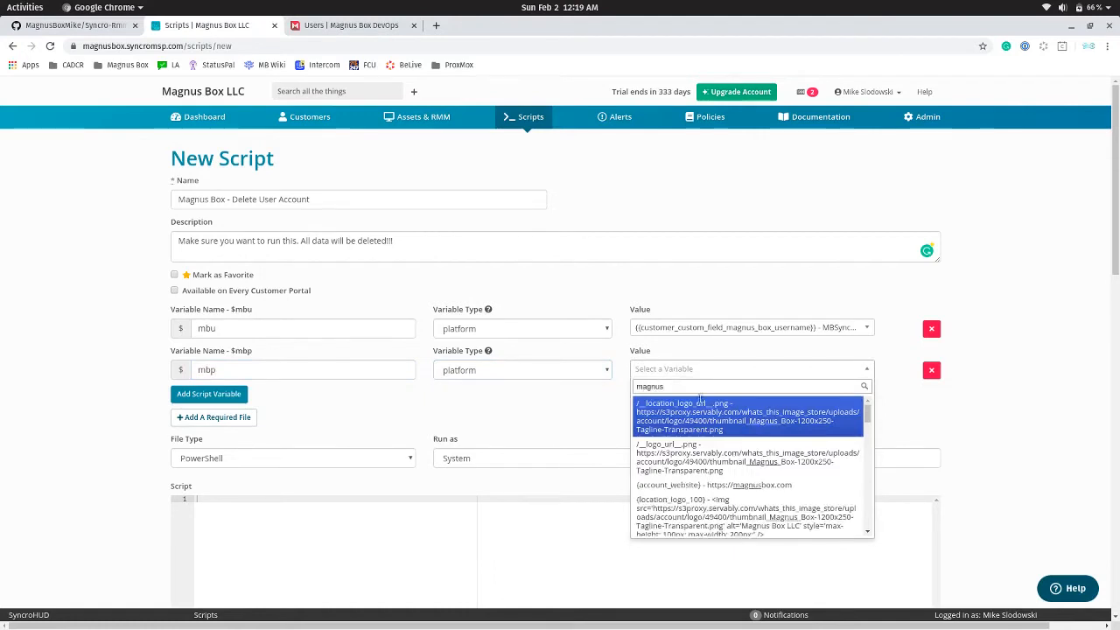
drag(868, 420, 869, 465)
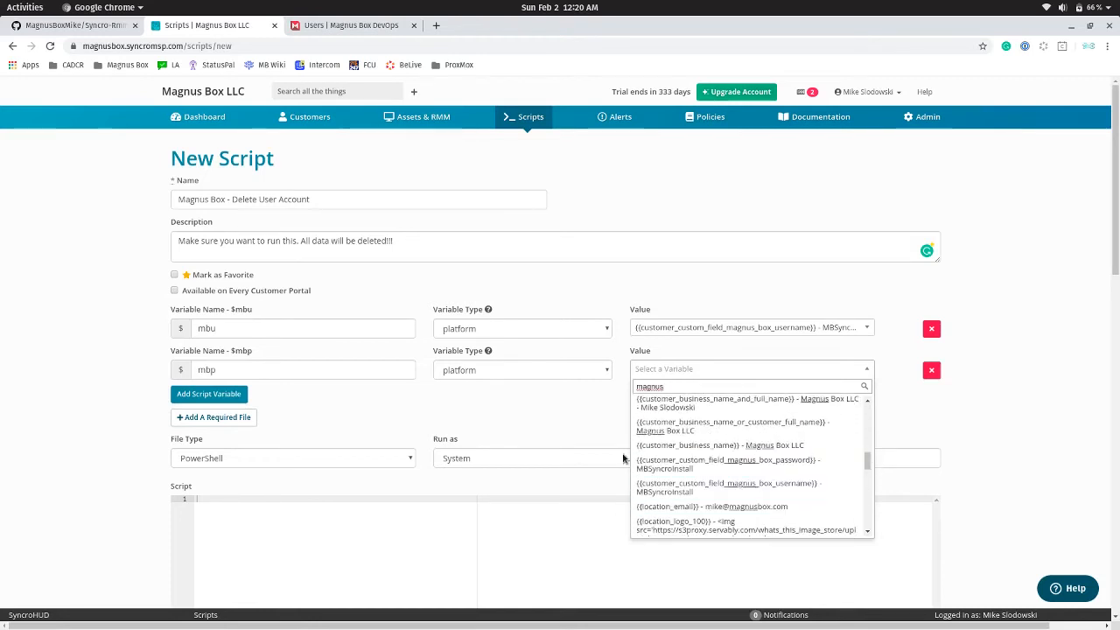
click(778, 463)
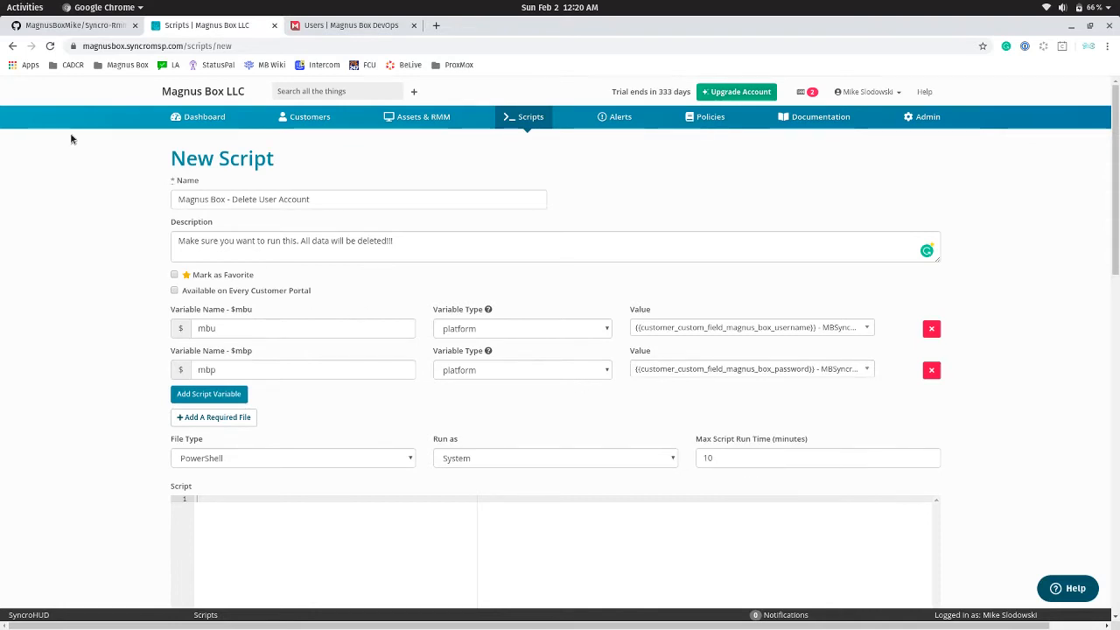
Step: Switch to the Syncro-Rmm repository on GitHub, open the raw version of the Delete User file and copy its entire code
click(76, 28)
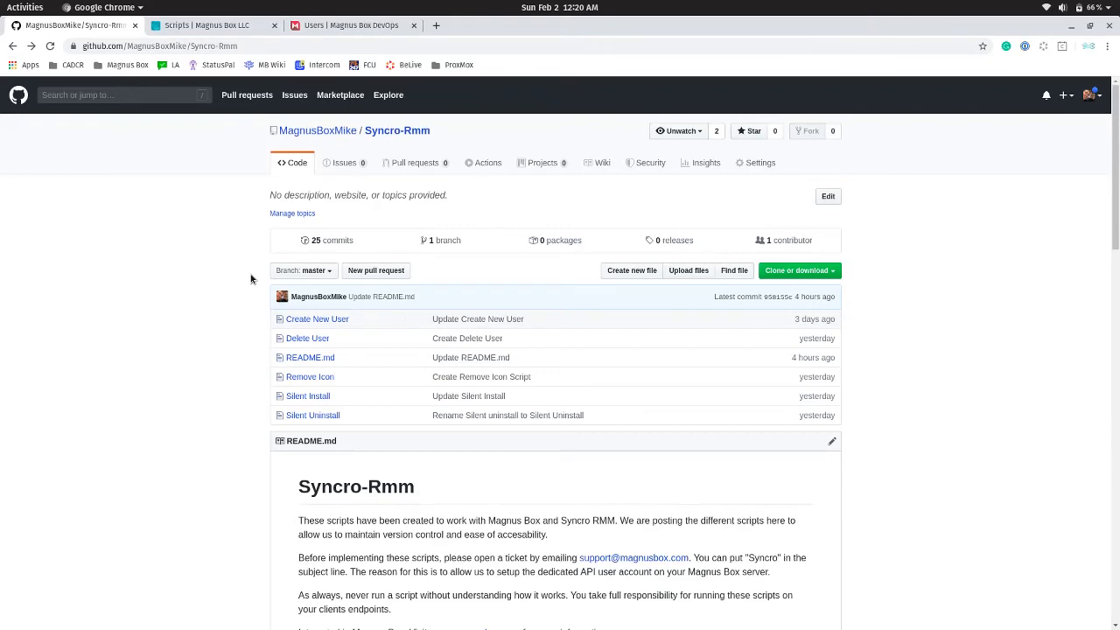
scroll(292, 317, down, 5)
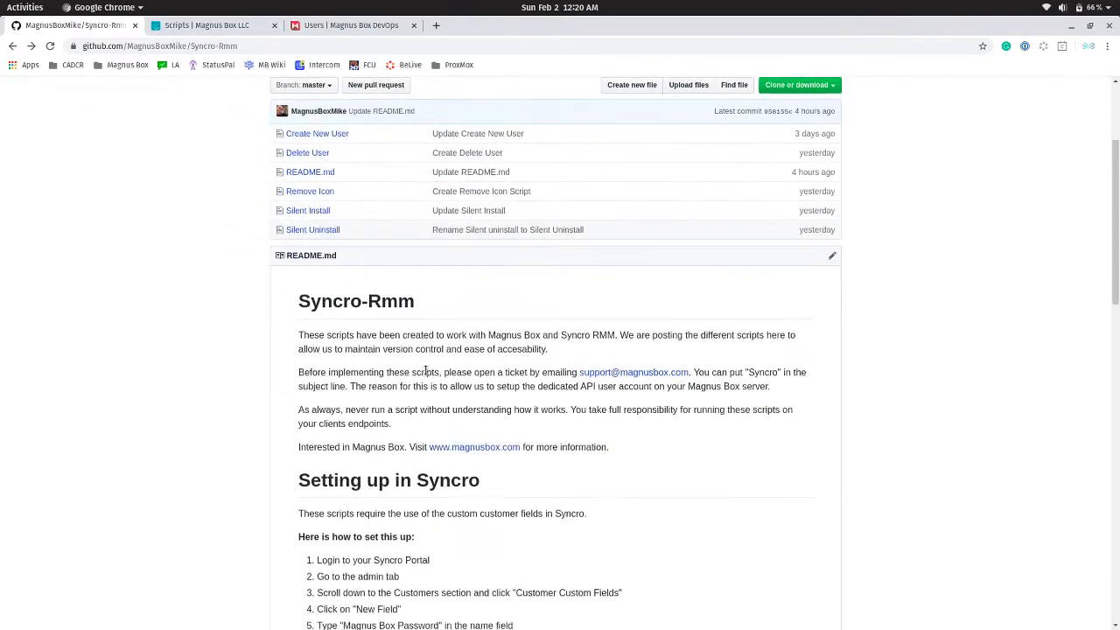
scroll(425, 376, up, 4)
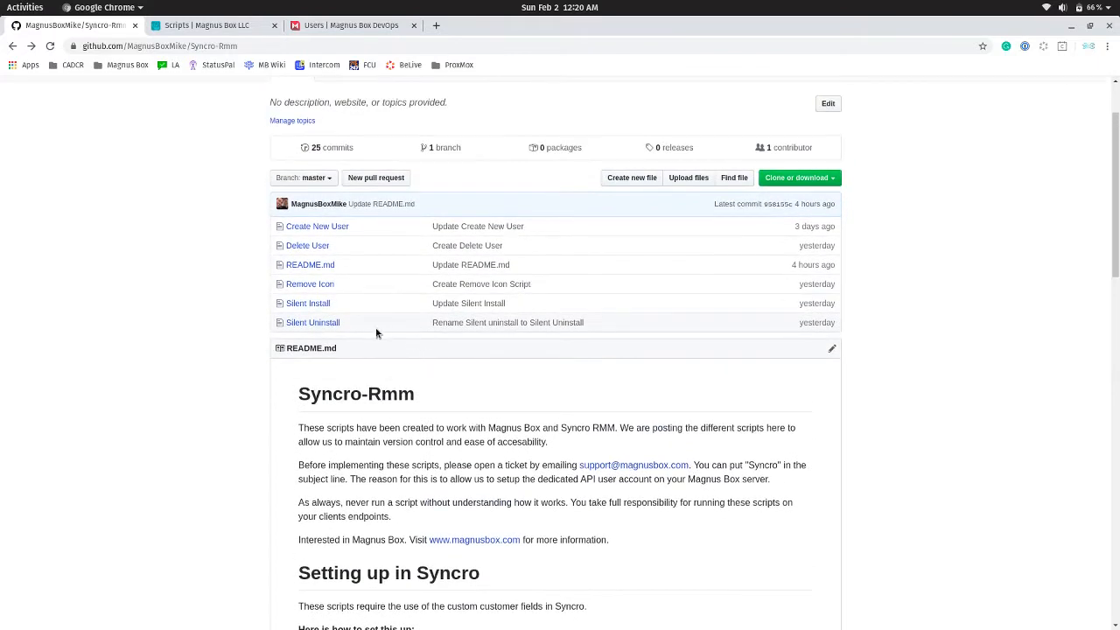
click(308, 246)
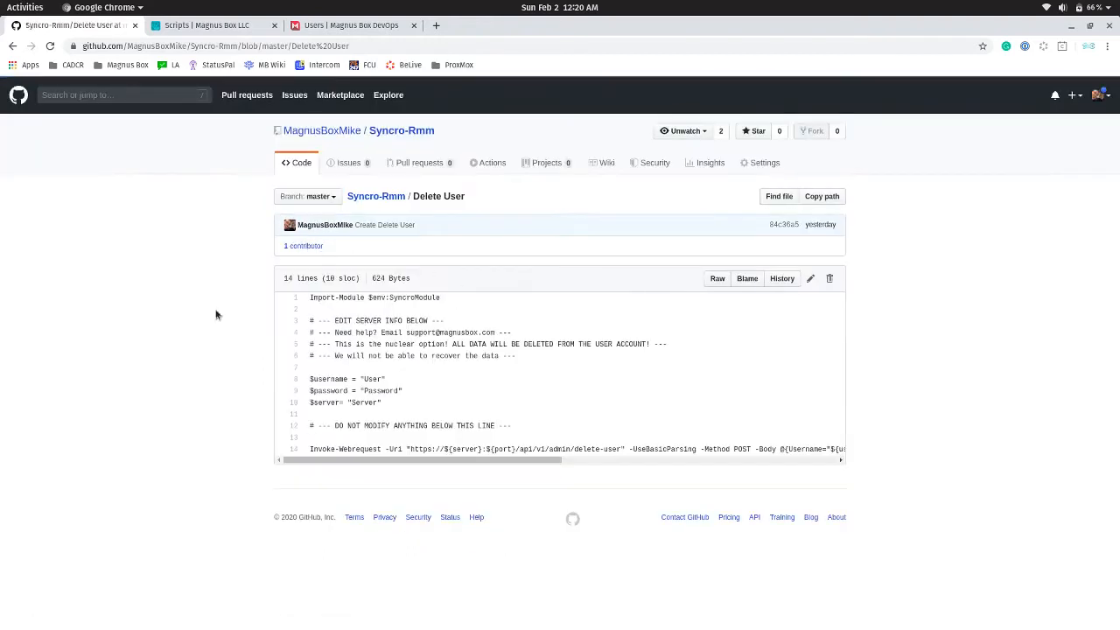
drag(307, 297, 827, 448)
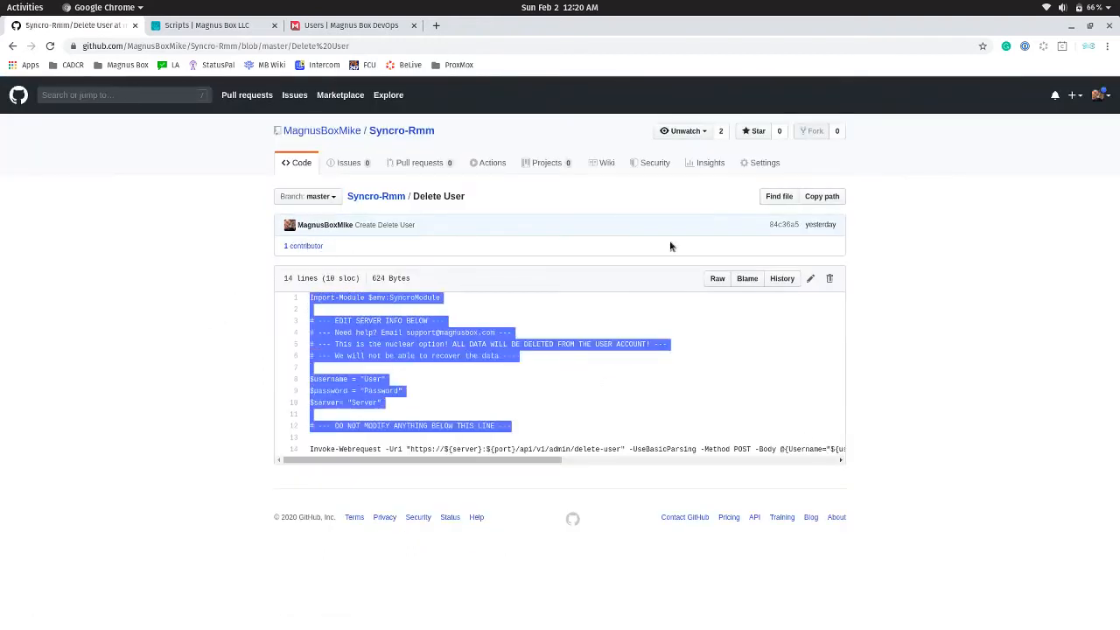
click(717, 279)
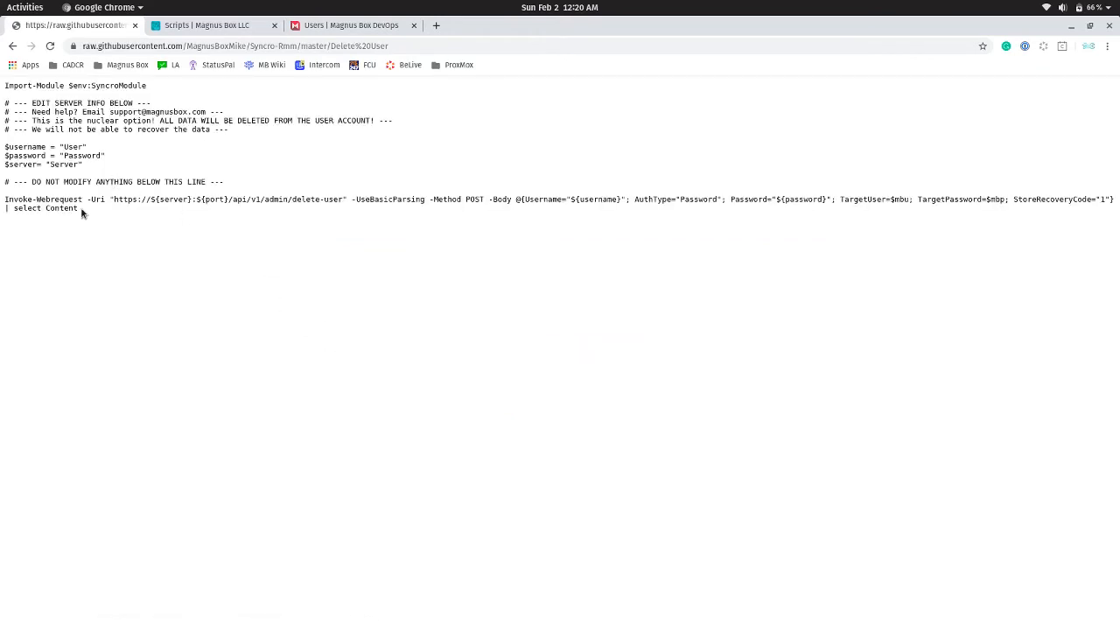
drag(81, 213, 133, 77)
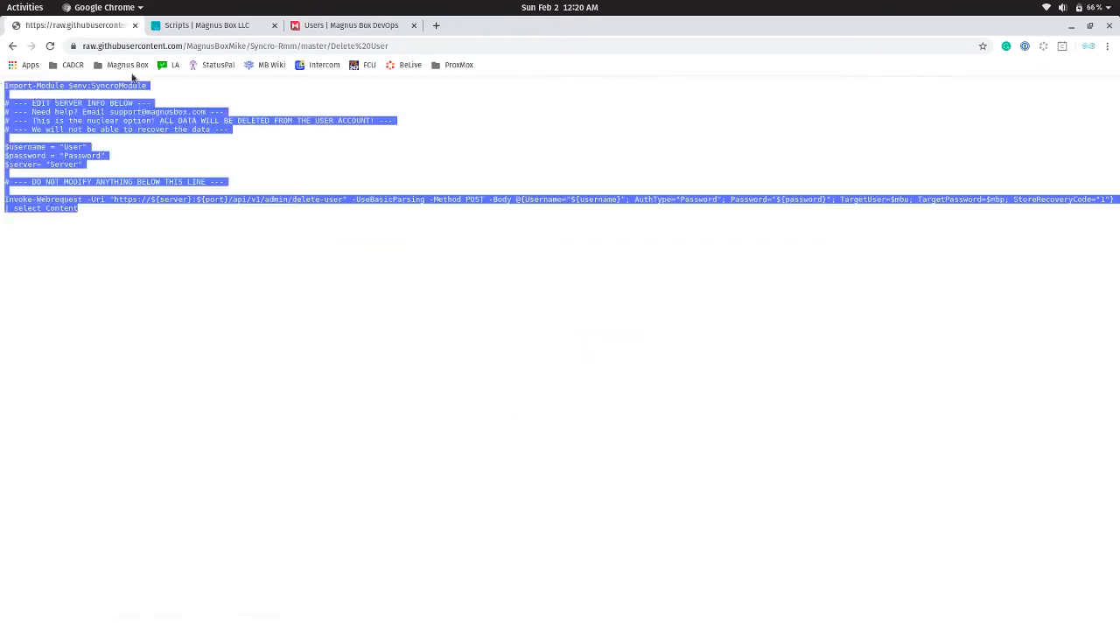
Step: Return to the new script in Syncro, paste the copied code into its body and review the data-deletion warning comment
click(201, 26)
click(212, 497)
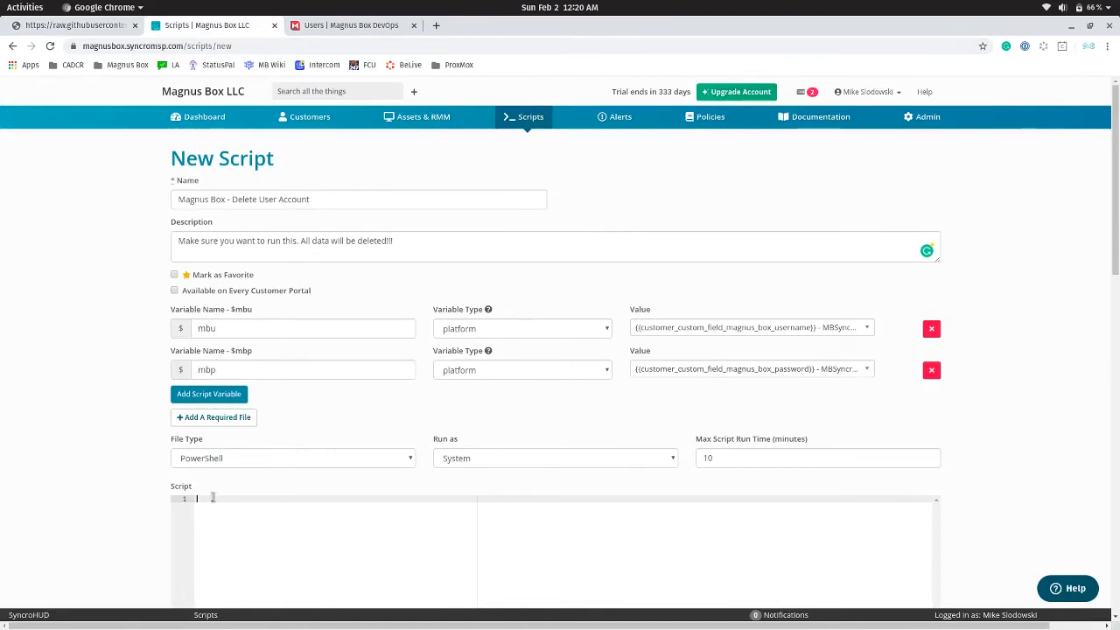
key(ctrl+v)
scroll(315, 447, down, 3)
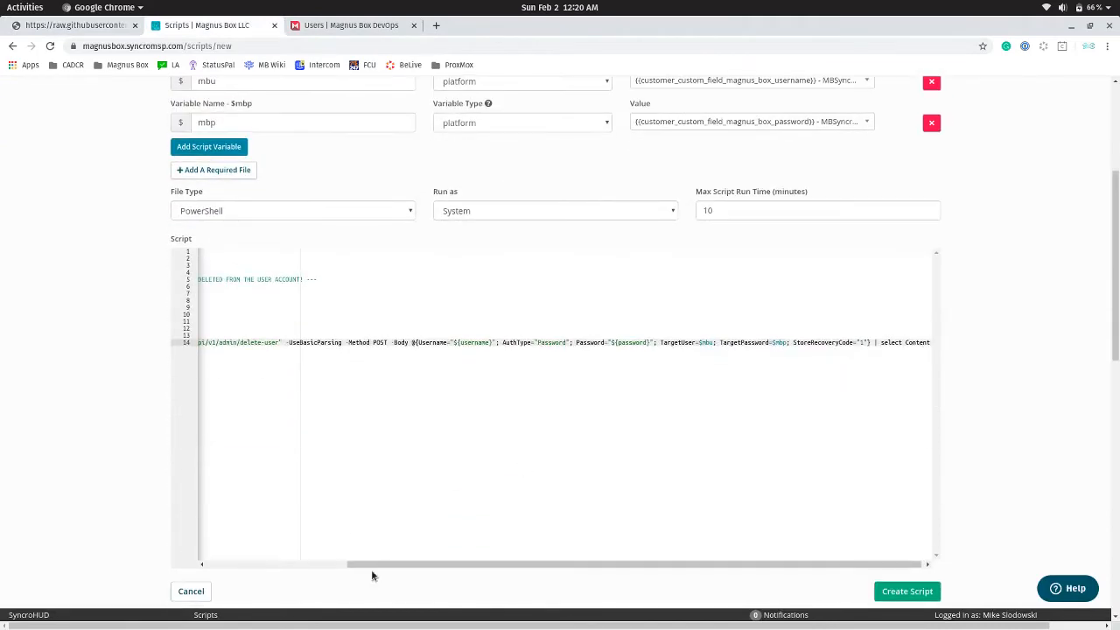
drag(371, 569, 227, 568)
scroll(245, 490, up, 2)
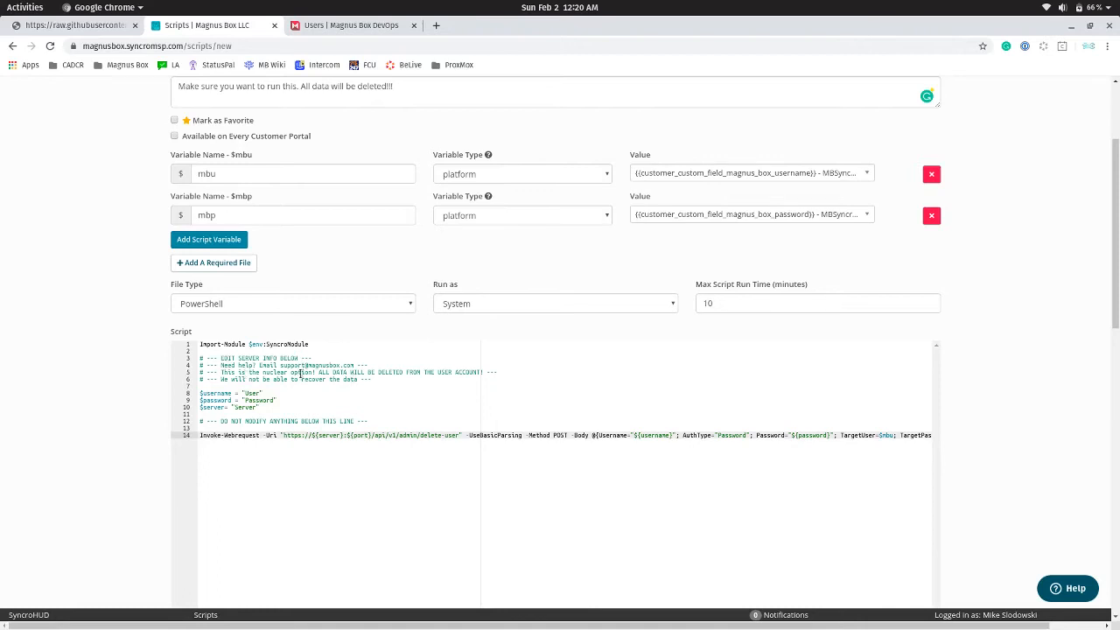
drag(224, 372, 487, 370)
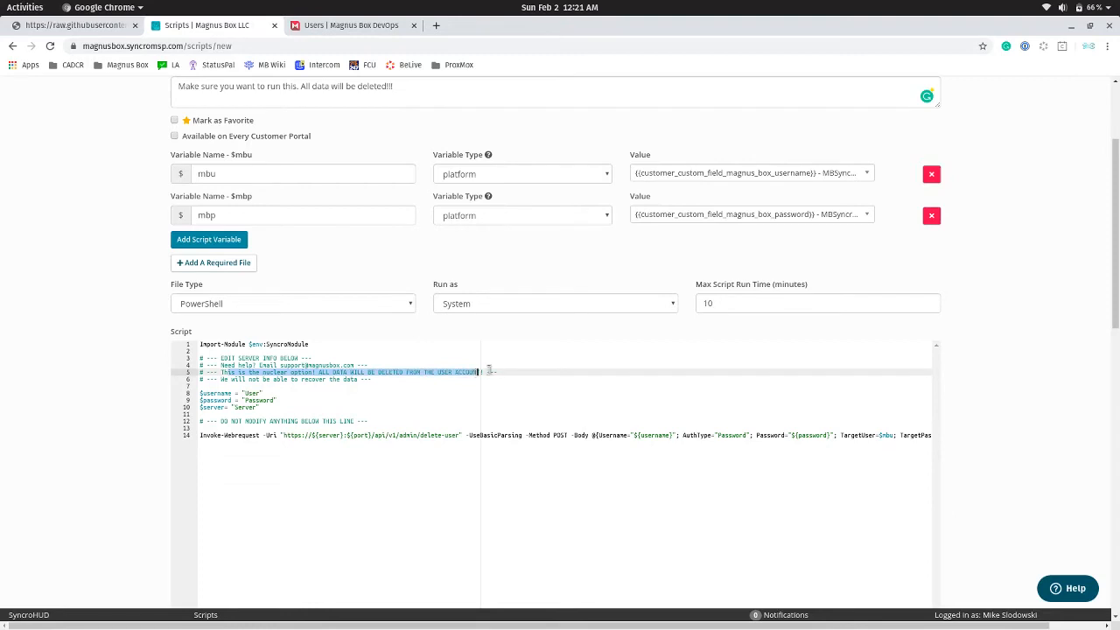
Step: Replace the $username placeholder in the script with MBSyncro, copied from the Syncro API User document in LibreOffice Writer
click(374, 384)
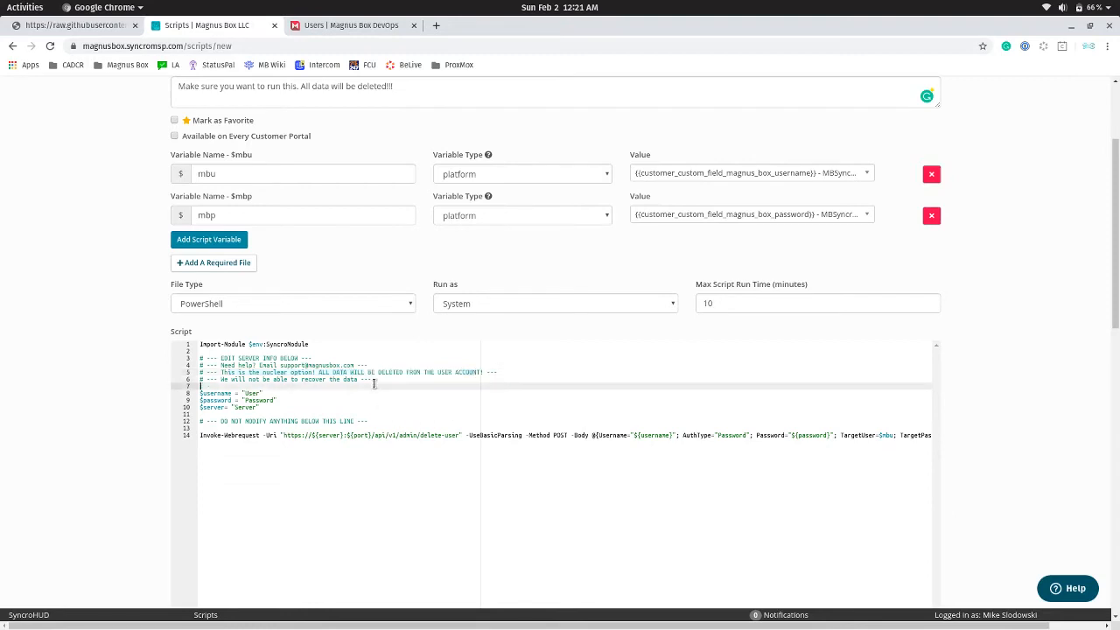
click(366, 378)
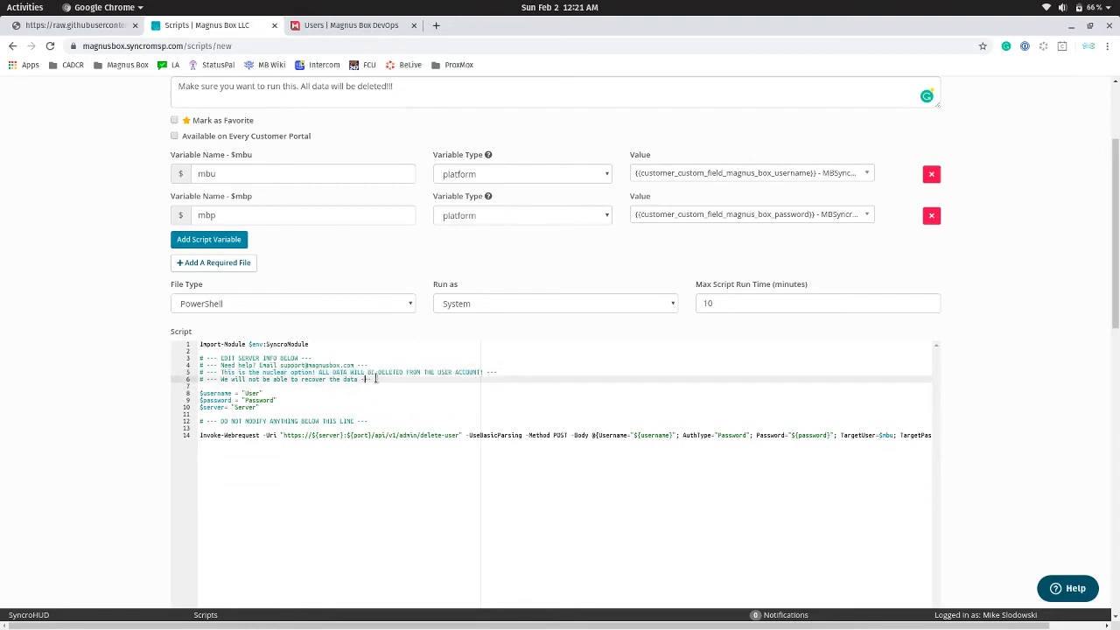
click(258, 393)
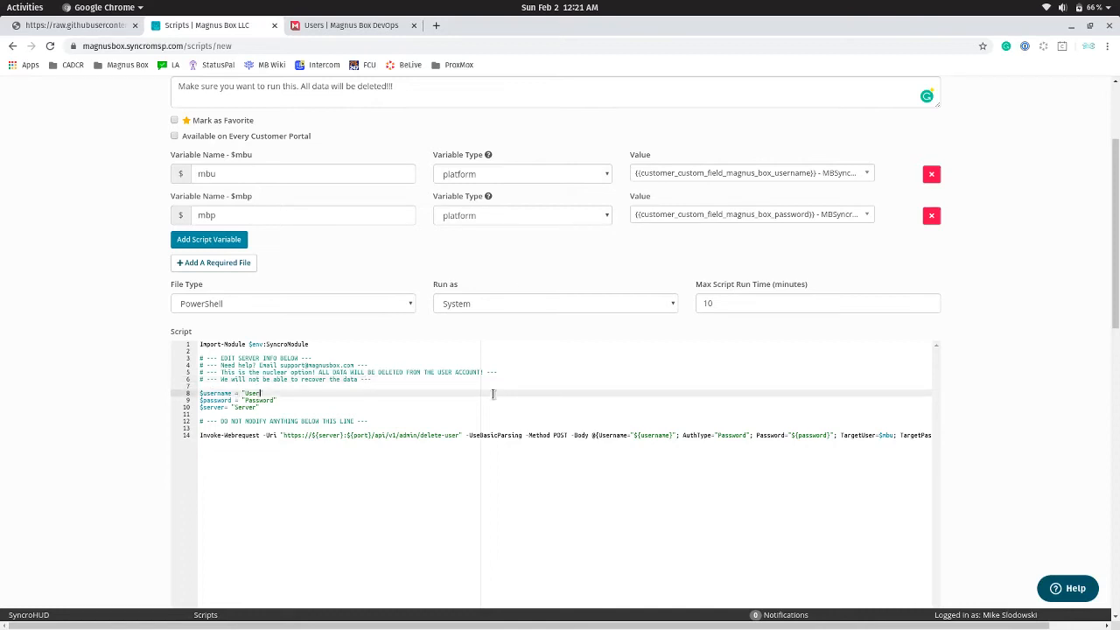
key(alt+Tab)
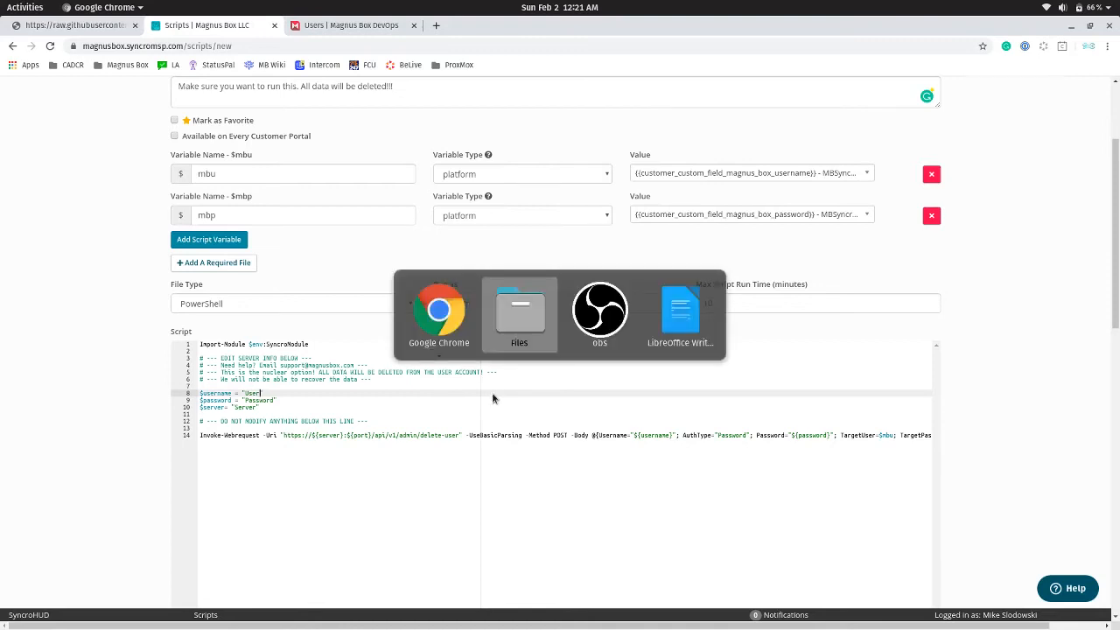
key(alt+Tab)
key(alt+Tab)
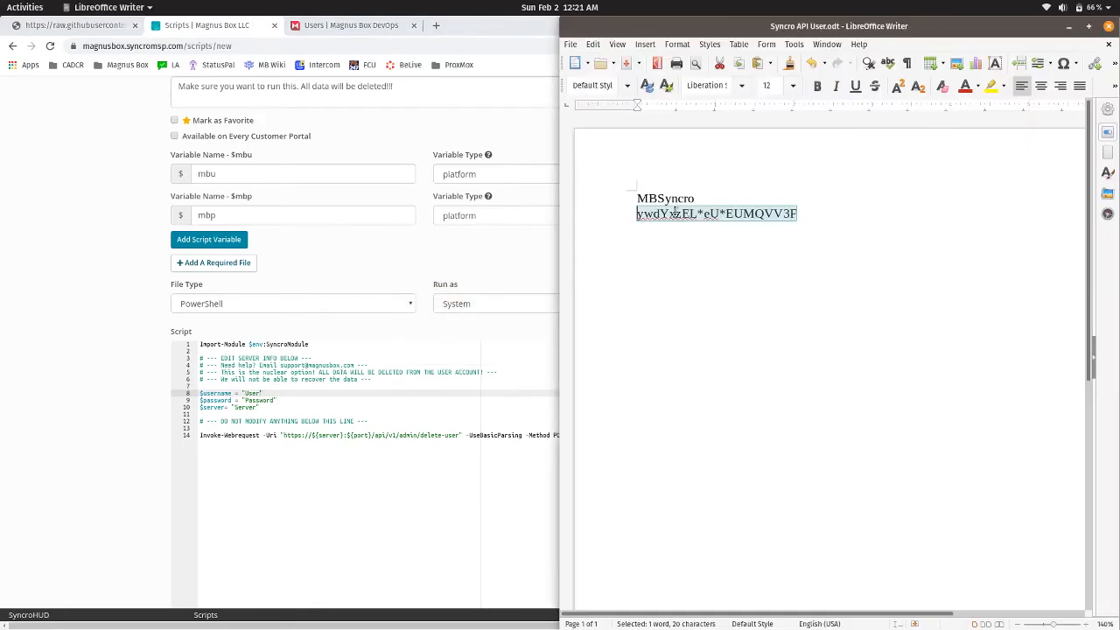
double_click(674, 198)
key(ctrl+c)
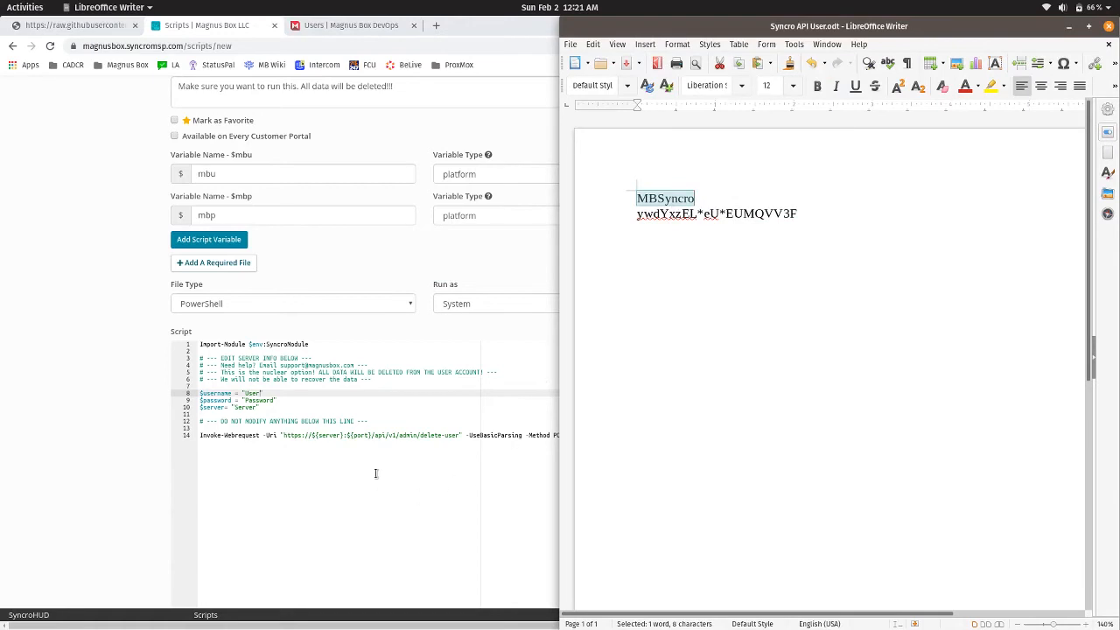
key(alt+Tab)
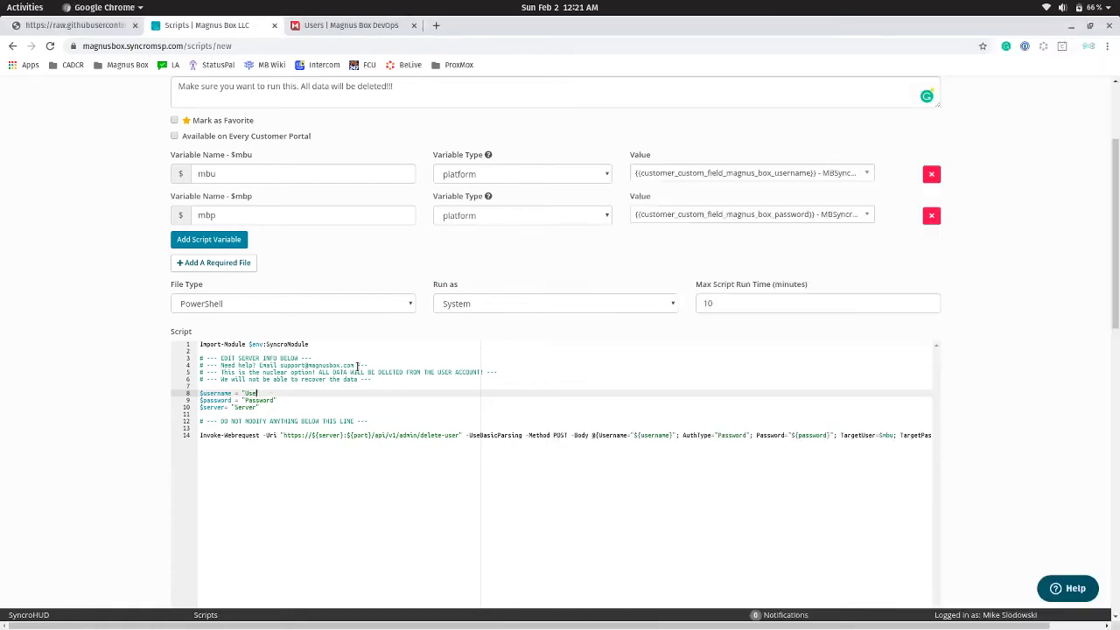
key(ctrl+v)
Step: Replace the $password placeholder in the script with the API user's password, copied from the LibreOffice Writer document
key(alt+Tab)
drag(628, 213, 798, 214)
key(ctrl+c)
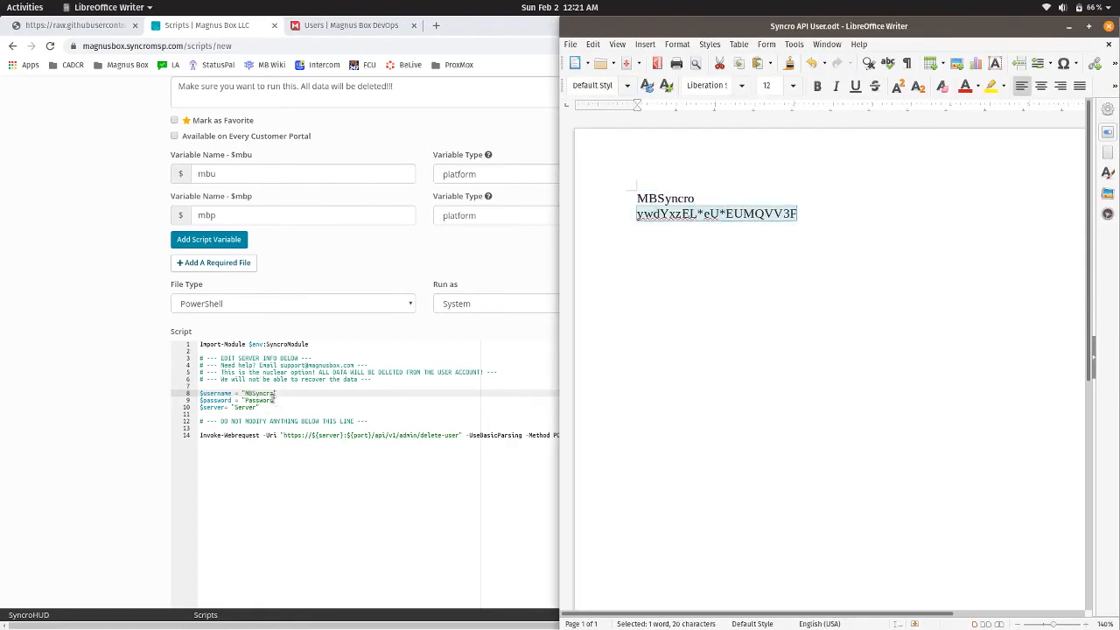
click(273, 400)
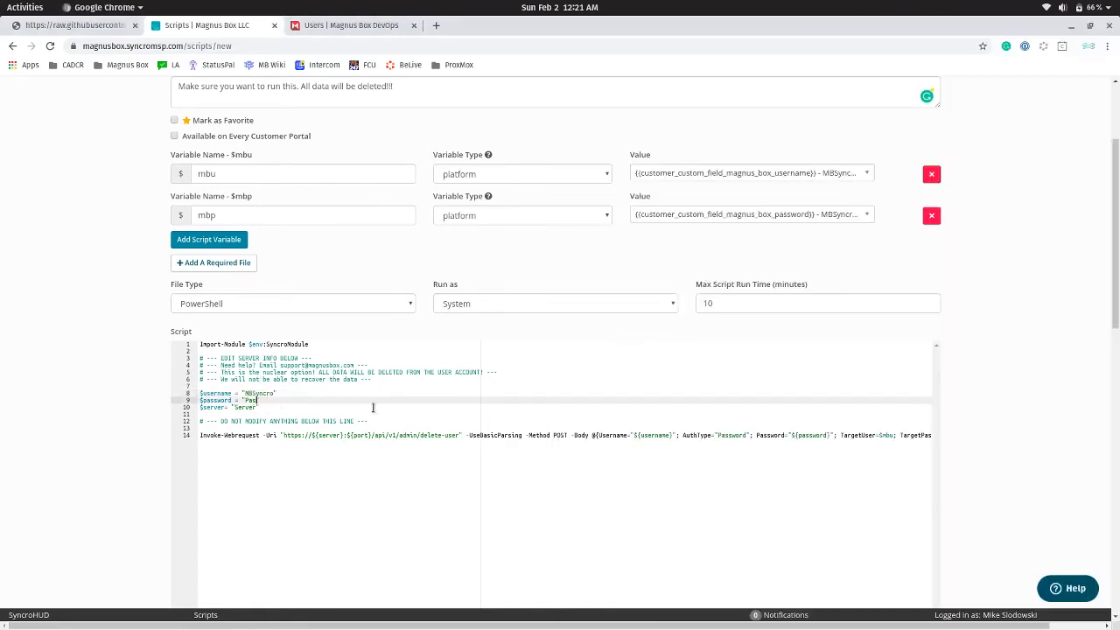
key(ctrl+v)
text(")
Step: Set the script's $server value to devops.magnusbox.com, copied from the Magnus Box web address without the trailing slash
click(373, 407)
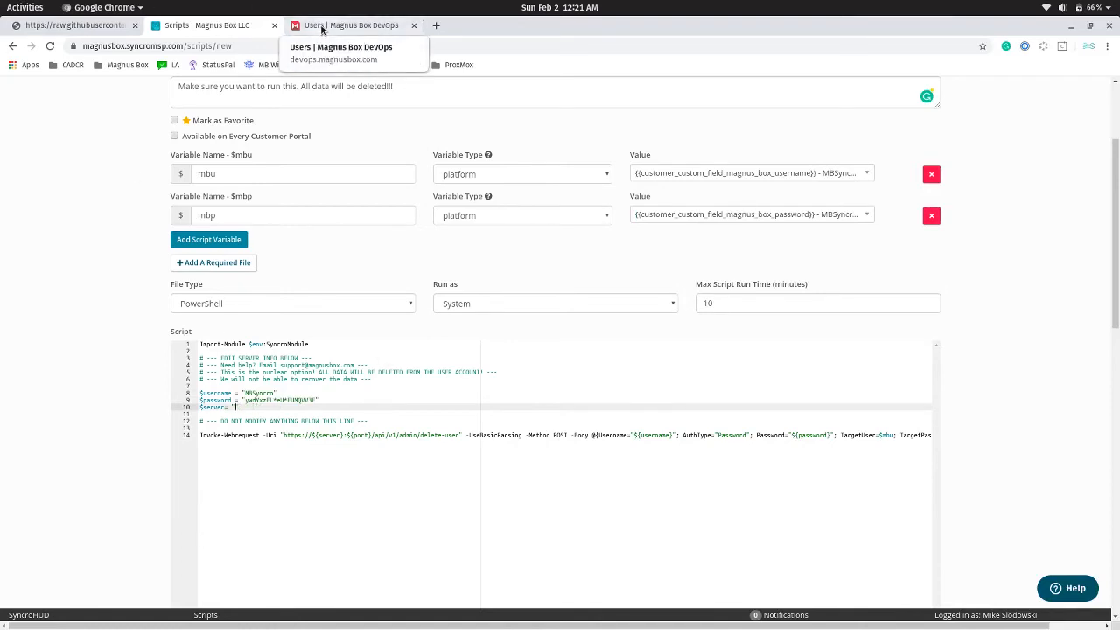
click(321, 30)
click(97, 46)
click(88, 49)
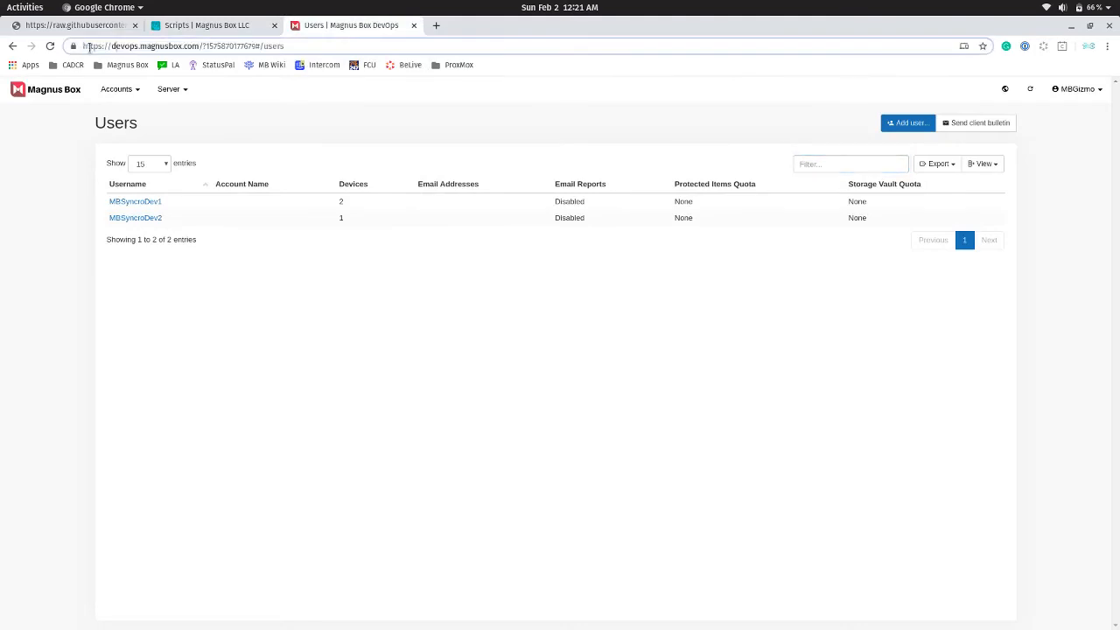
drag(111, 49, 201, 46)
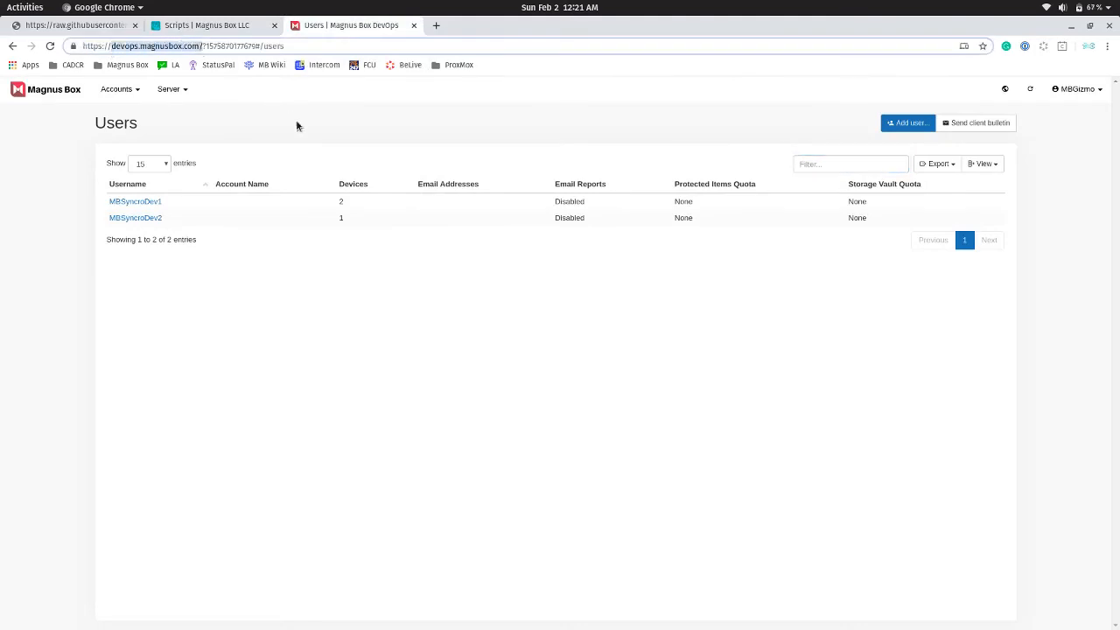
click(232, 26)
text(devops.magnusbox.com/)
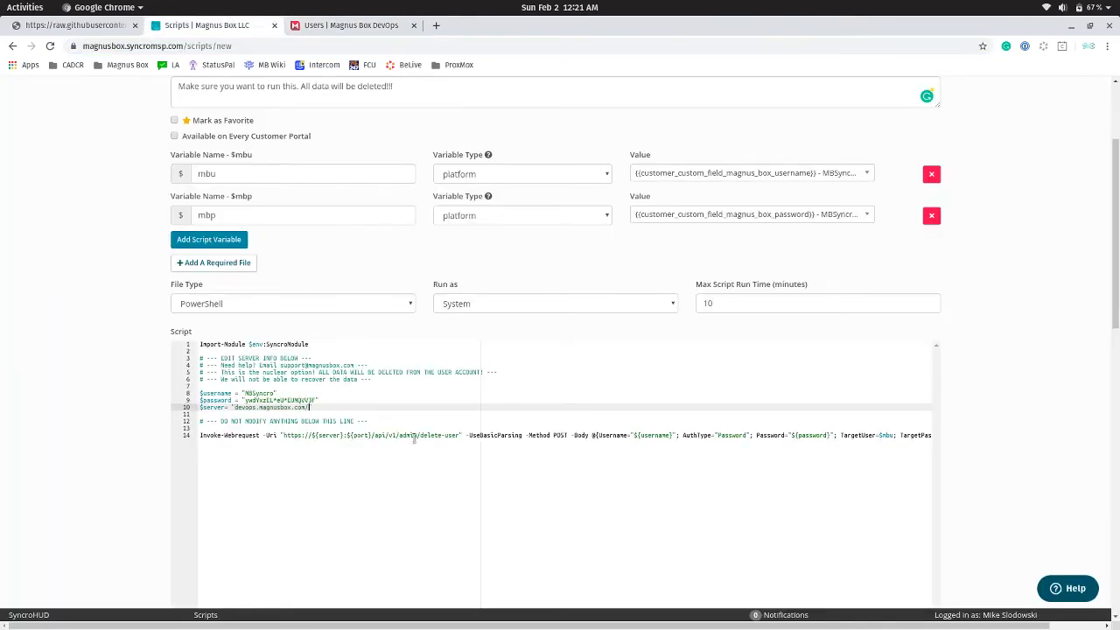
key(BackSpace)
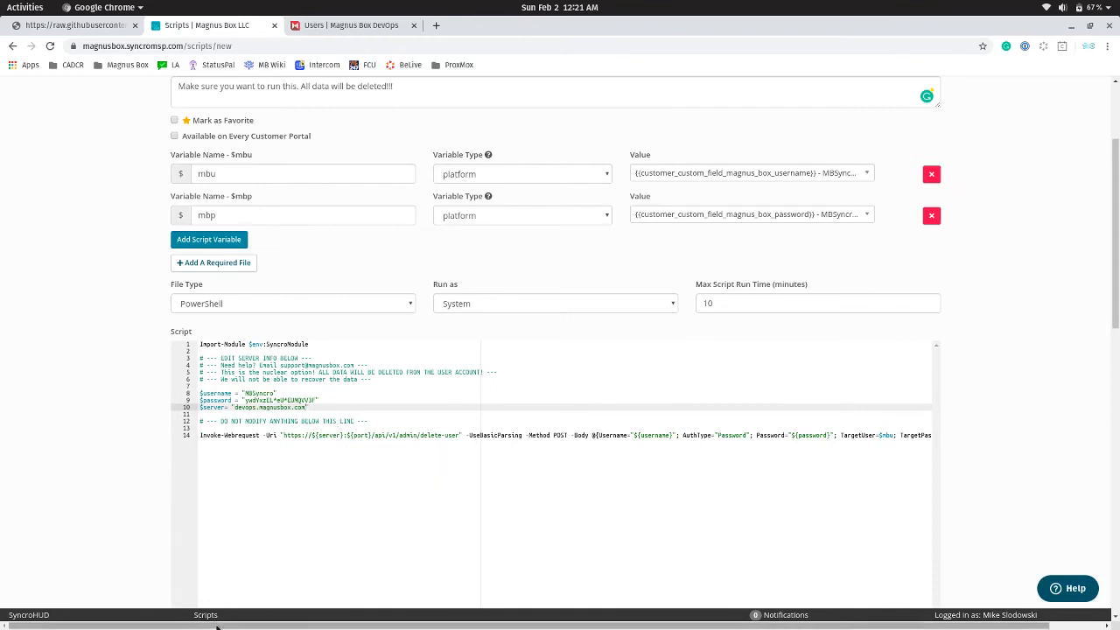
Step: Compare the target variables in the delete-user request with the defined script variables, and create the script
drag(218, 626, 260, 626)
scroll(987, 418, down, 2)
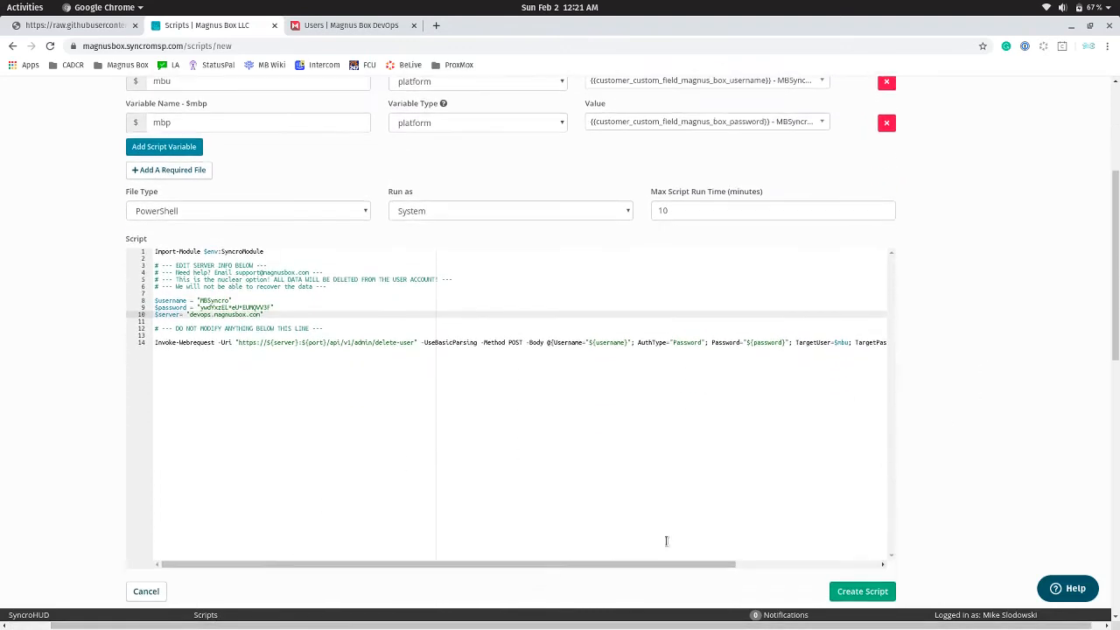
drag(390, 564, 505, 564)
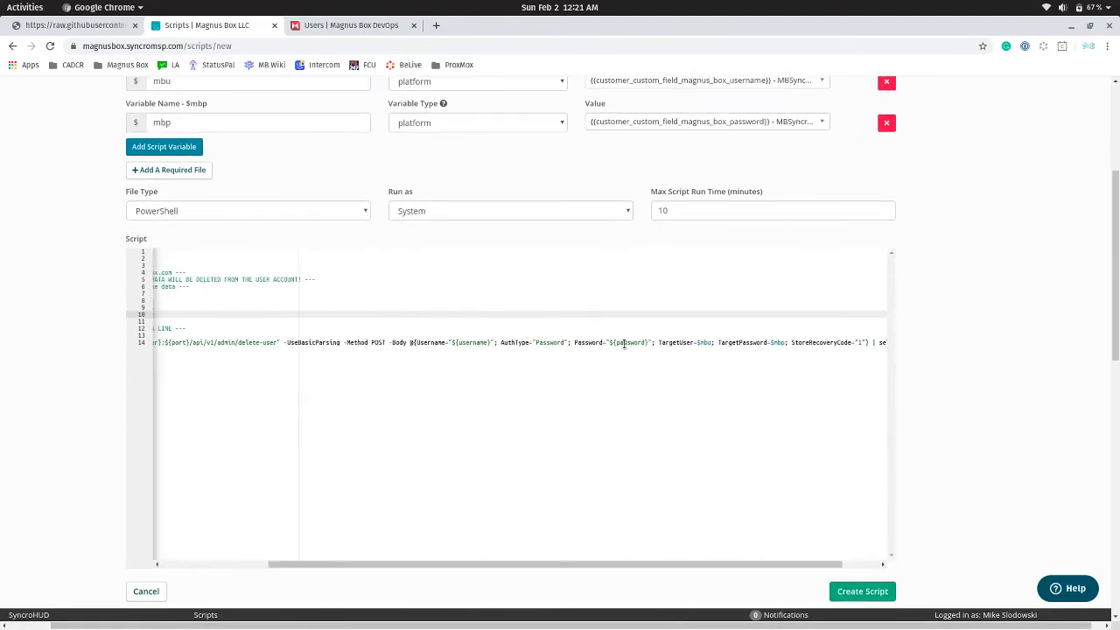
click(699, 342)
scroll(1027, 387, up, 3)
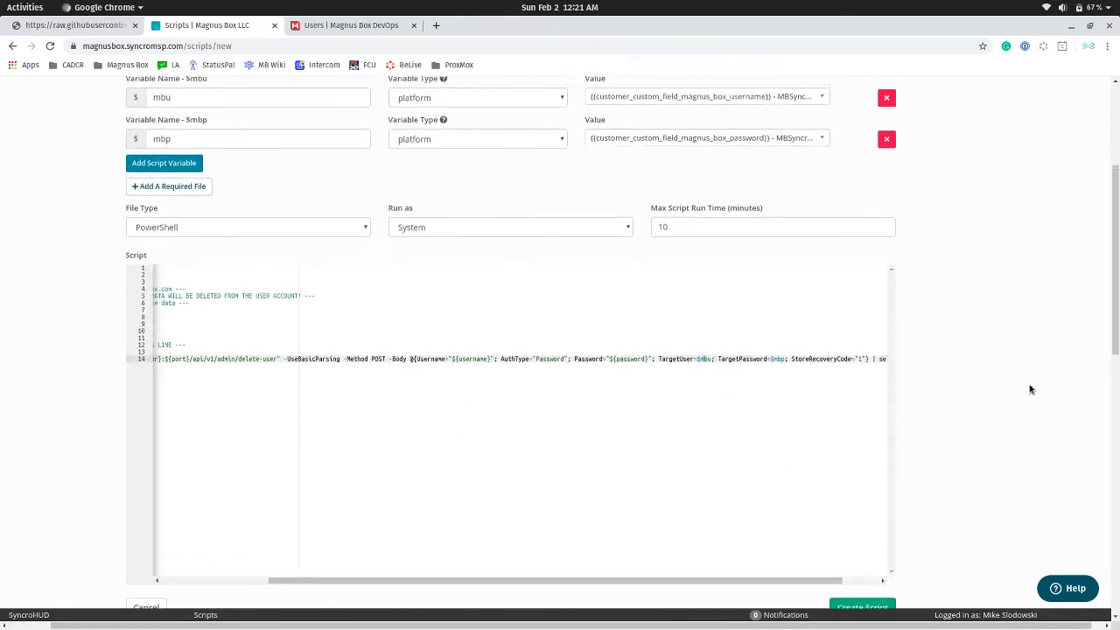
double_click(190, 209)
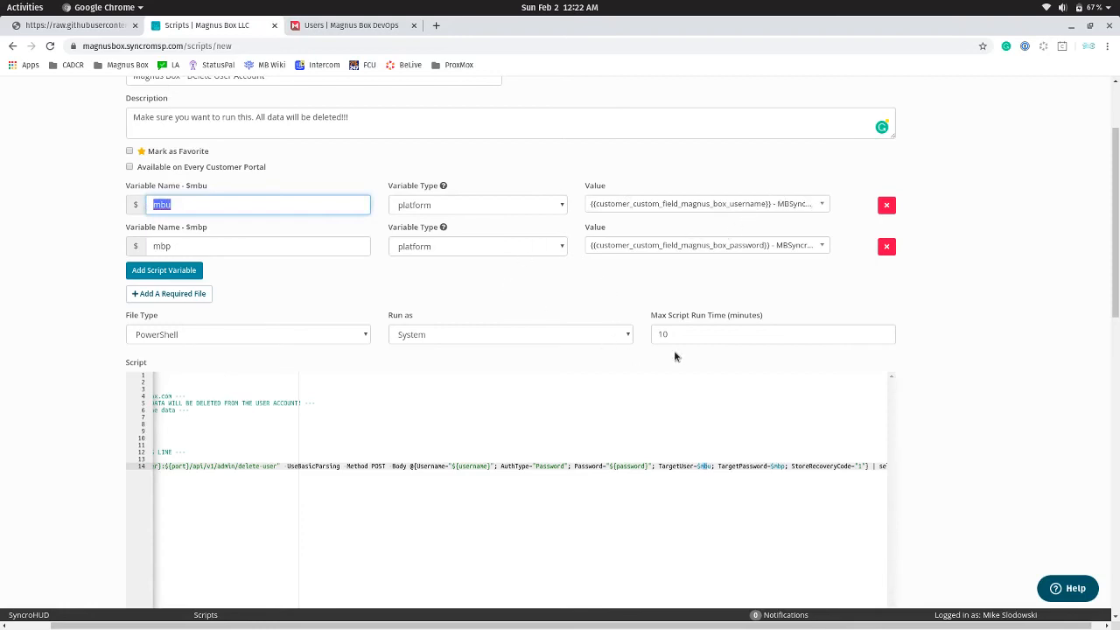
scroll(700, 350, down, 3)
click(880, 560)
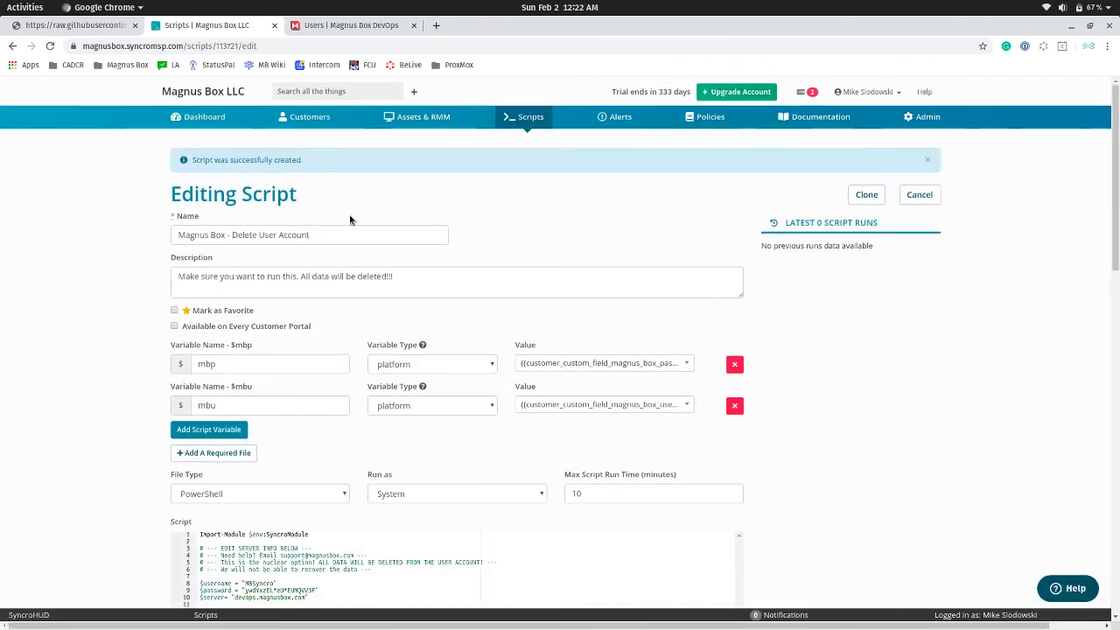
Step: Open the Syncro asset list and compare it with the existing accounts on the Magnus Box Users page
click(405, 119)
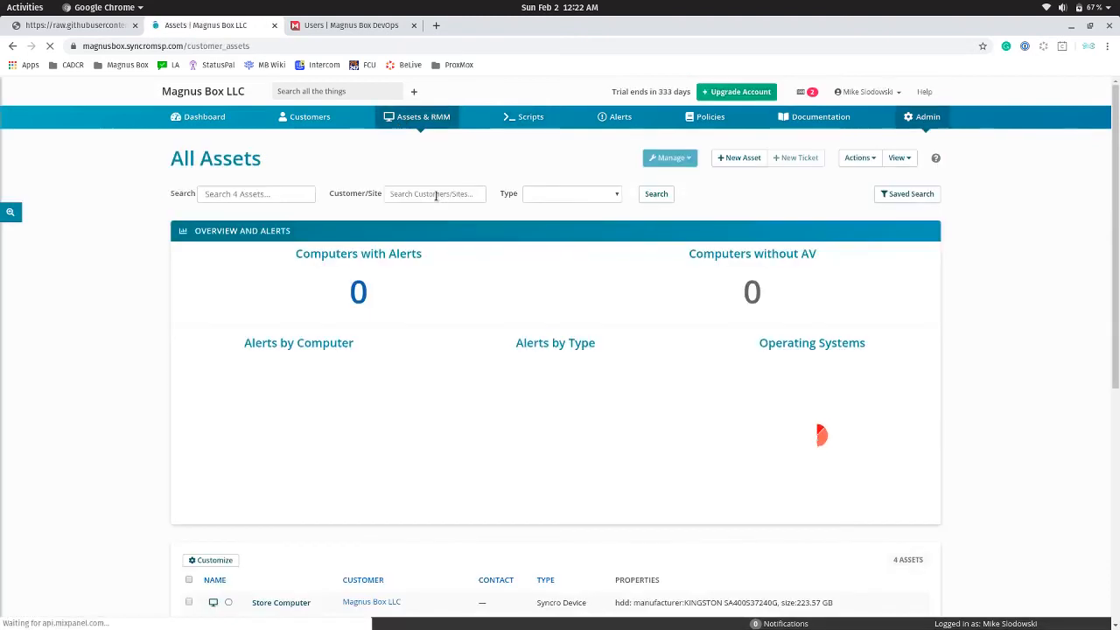
scroll(432, 202, down, 5)
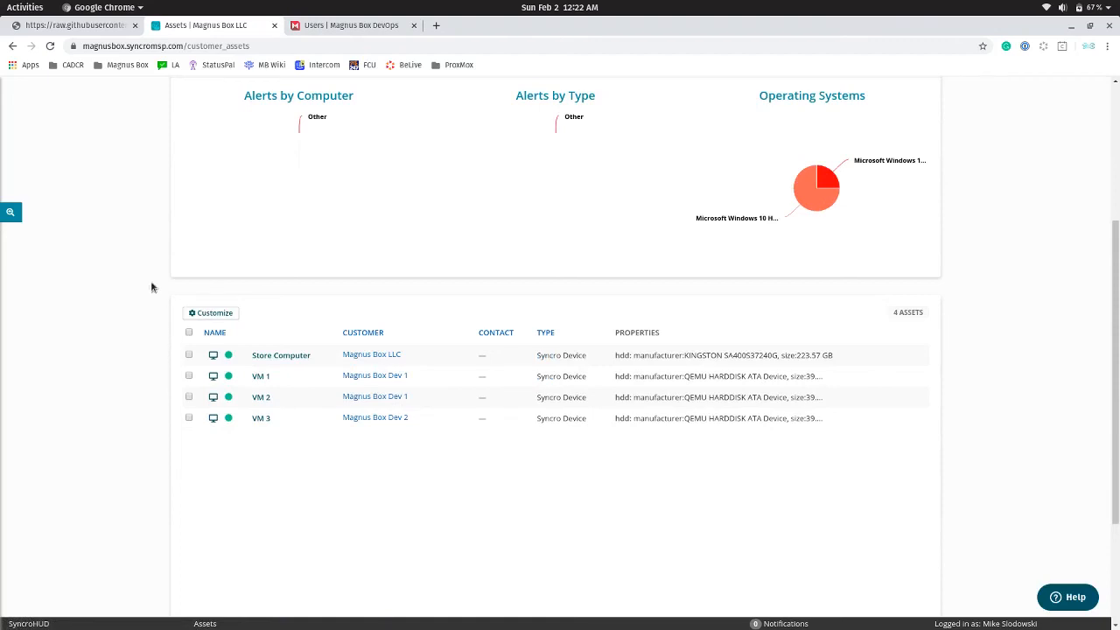
click(368, 25)
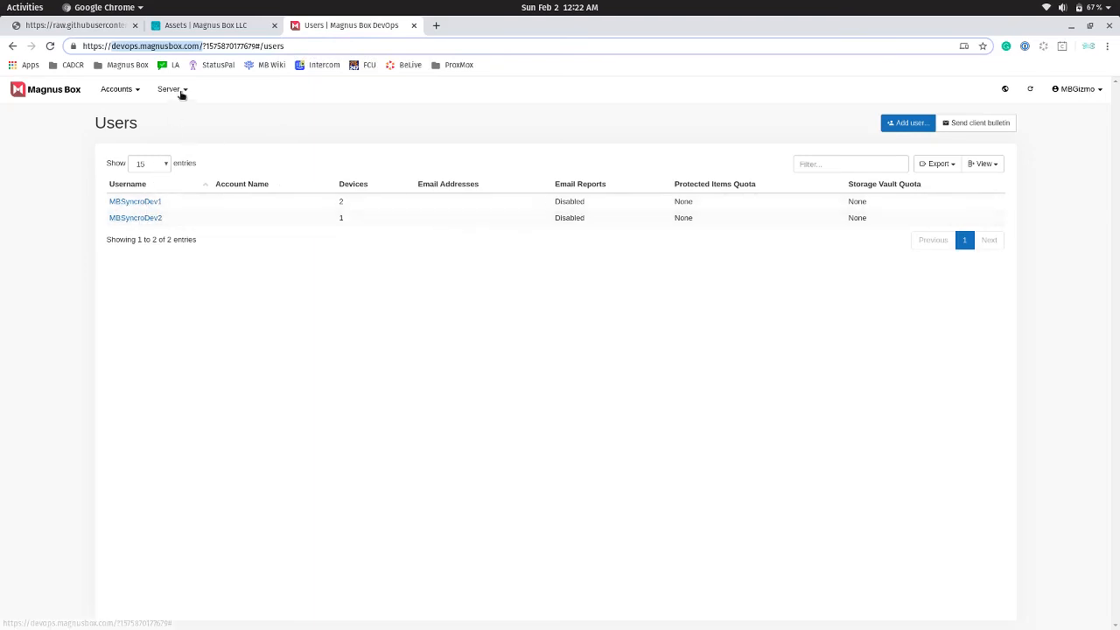
click(205, 26)
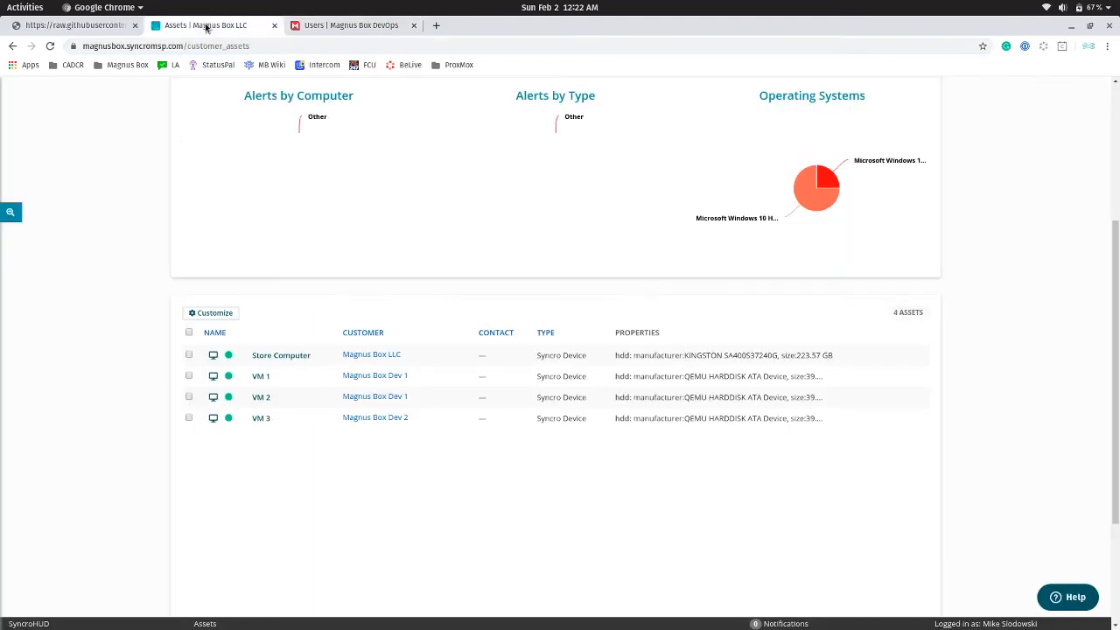
Step: Select VM 1, VM 2 and VM 3 without Store Computer, and run Magnus Box - Delete User Account on them once, immediately
click(189, 334)
click(189, 356)
scroll(878, 557, up, 2)
scroll(912, 570, up, 2)
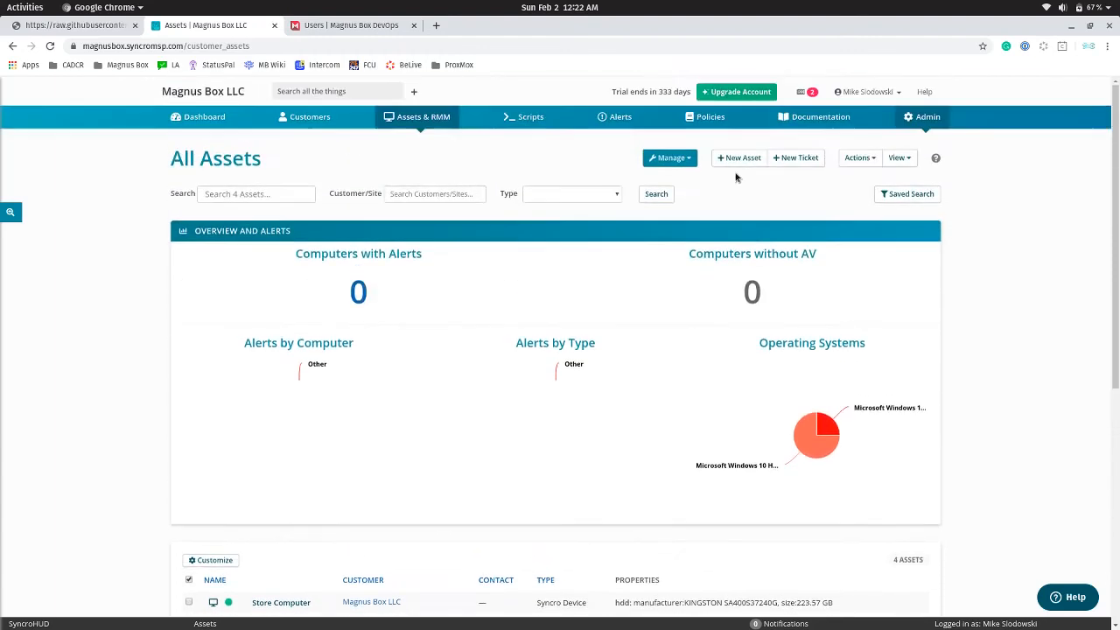
click(671, 158)
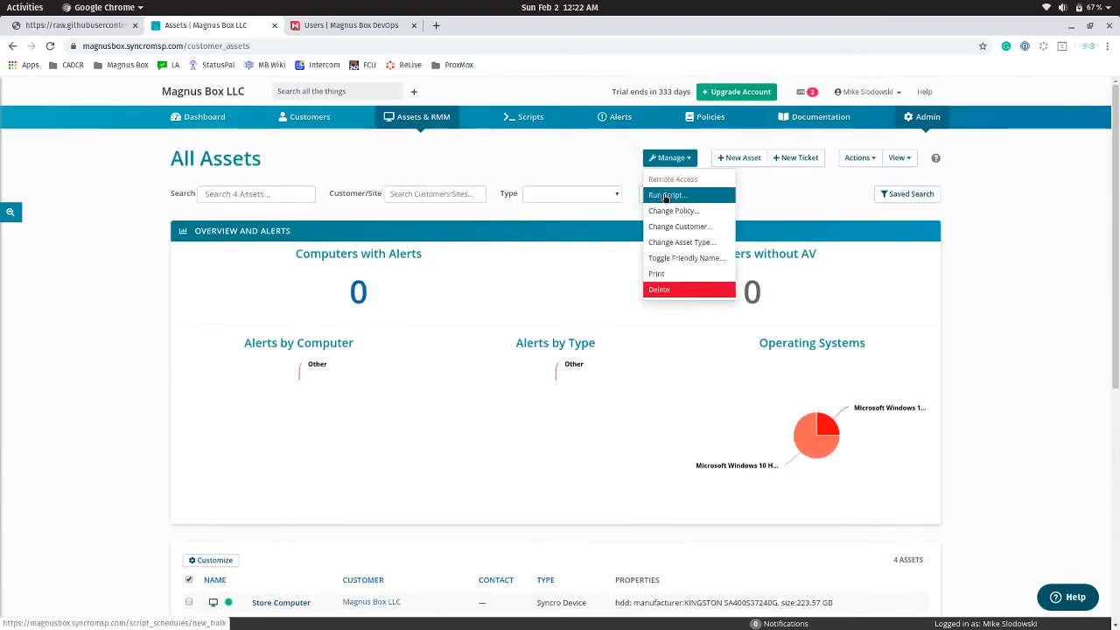
click(666, 195)
click(501, 168)
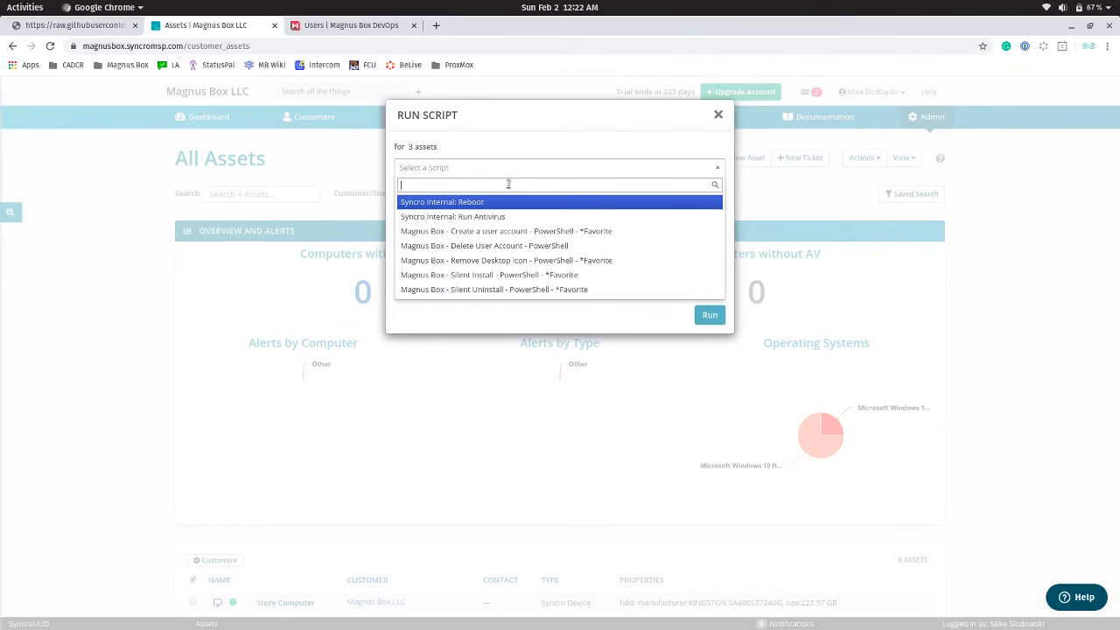
click(530, 245)
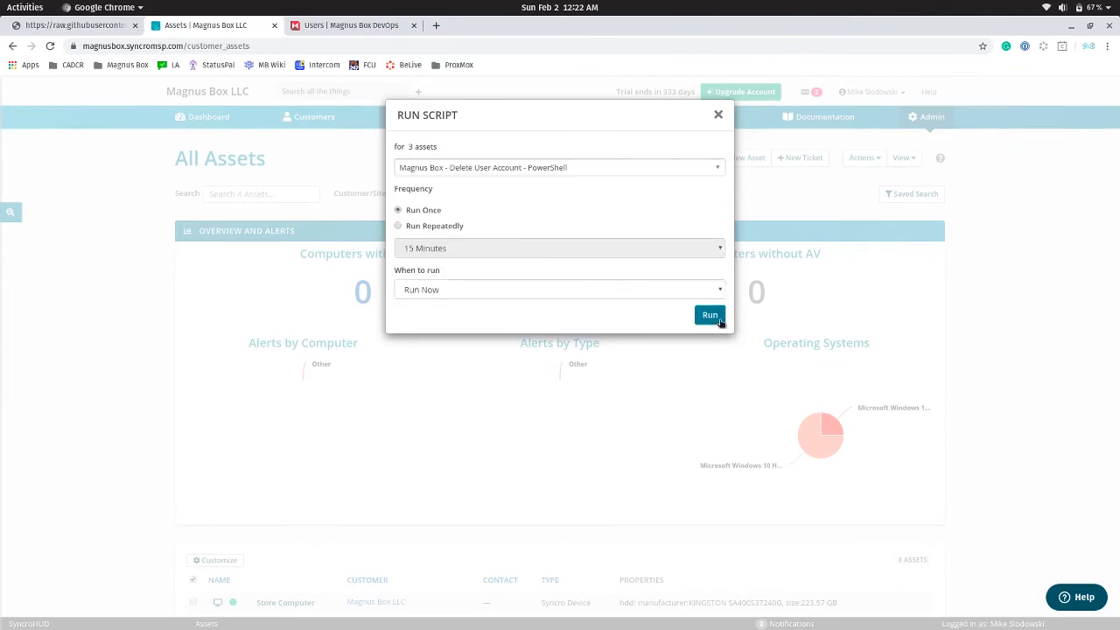
click(709, 315)
scroll(757, 345, down, 5)
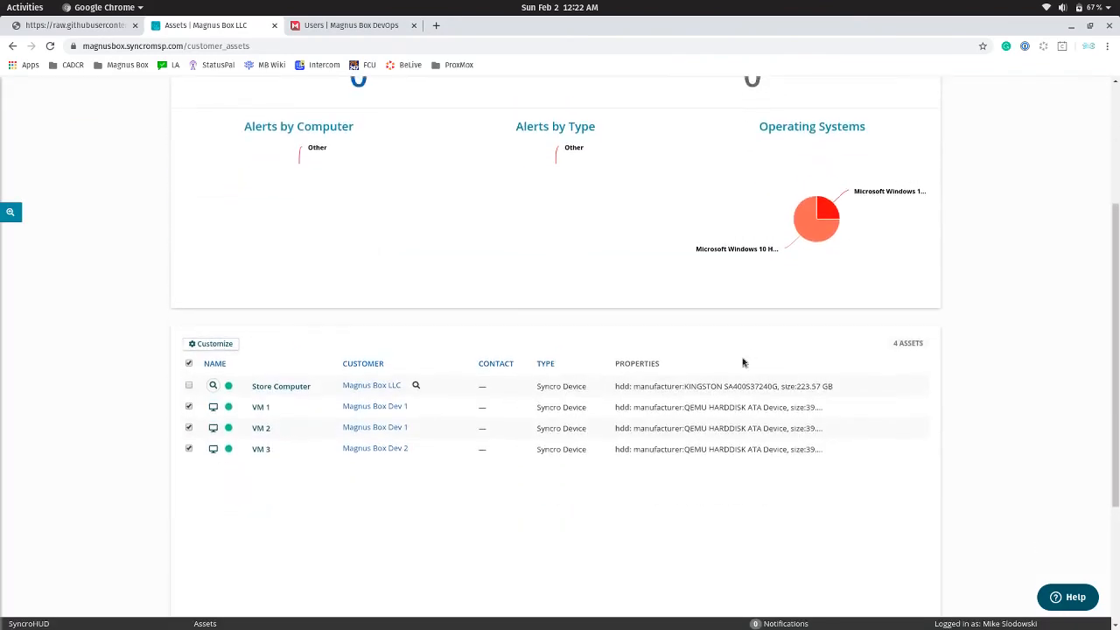
Step: Refresh the Magnus Box Users list and reopen it from the home page to check whether the accounts are deleted
click(345, 24)
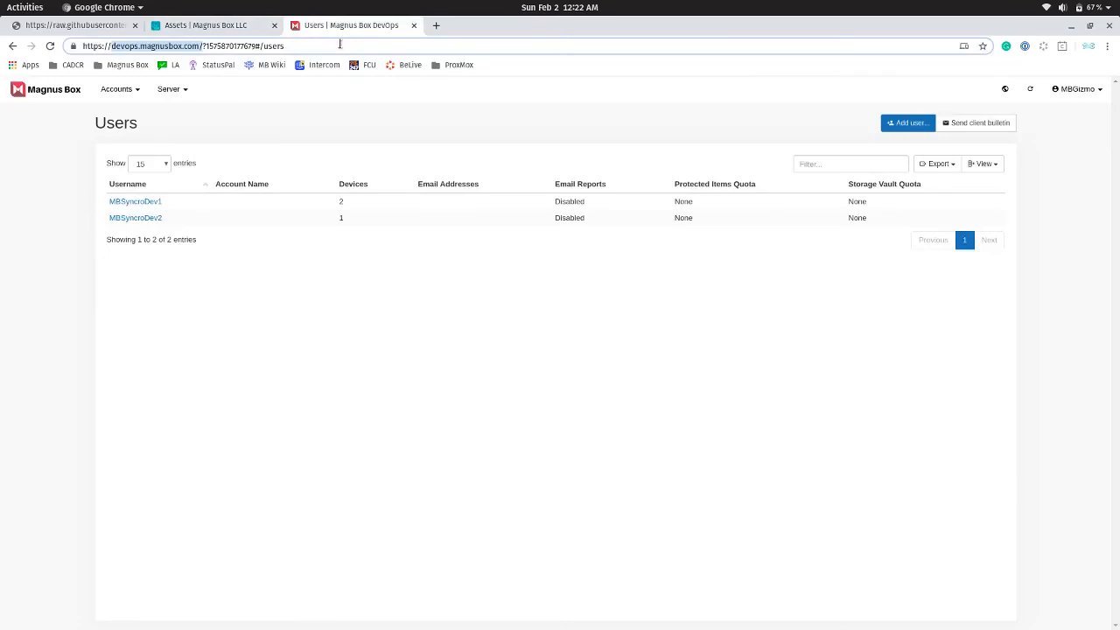
click(1029, 90)
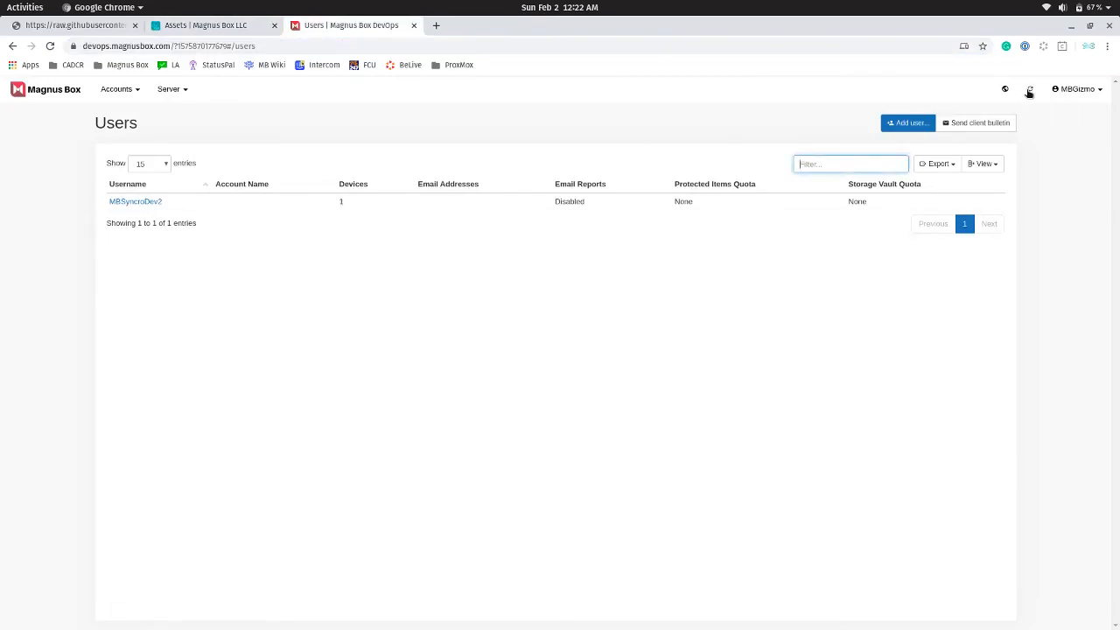
click(1030, 91)
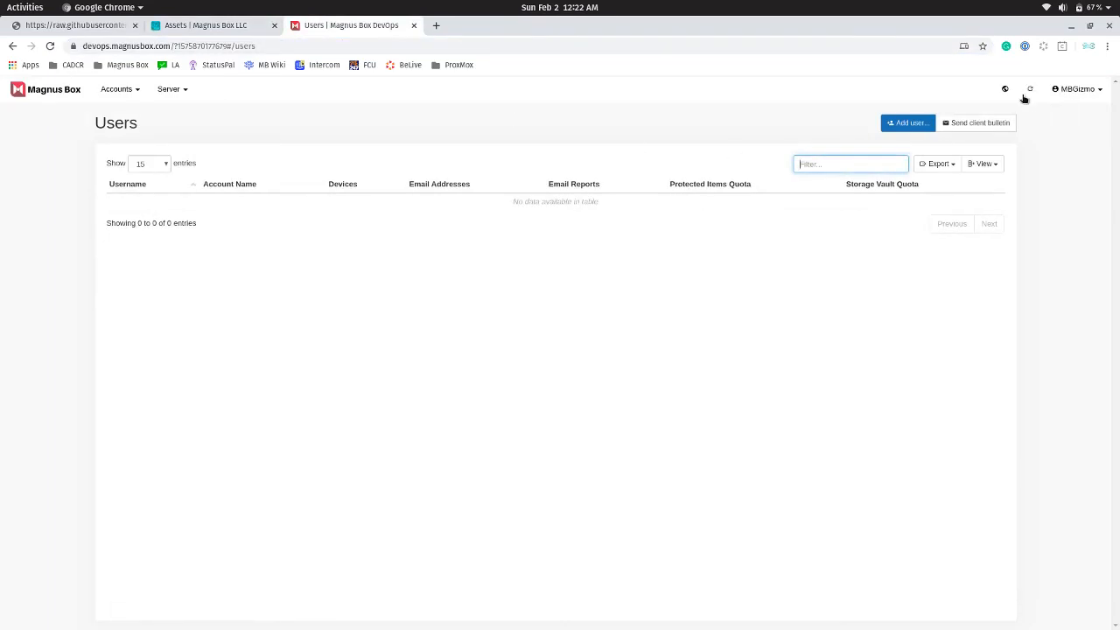
click(48, 89)
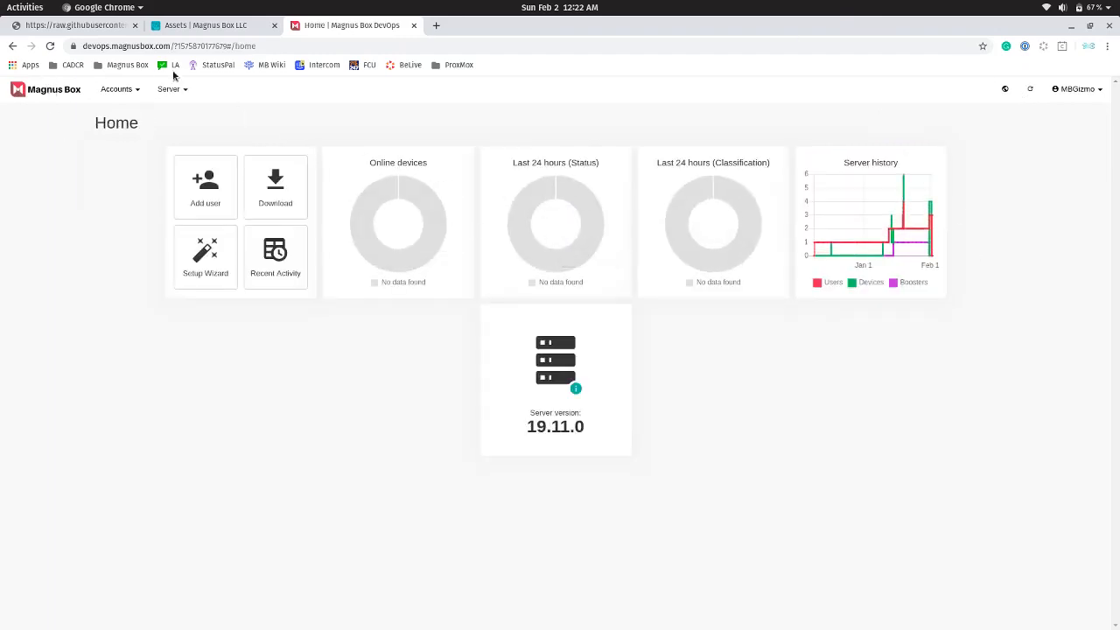
click(122, 90)
click(125, 114)
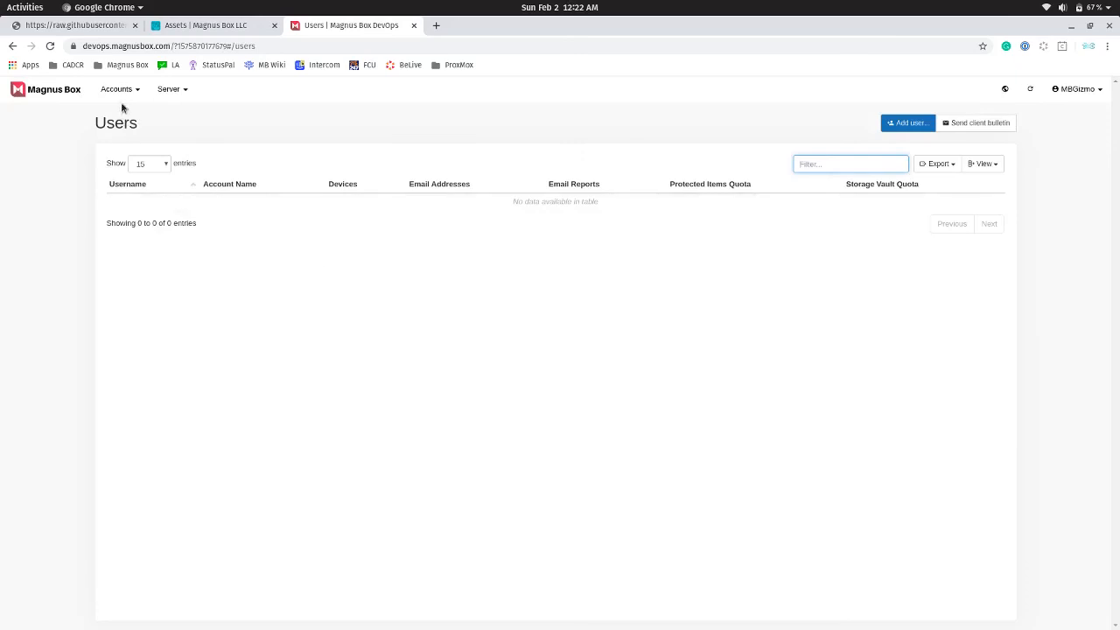
click(119, 90)
click(298, 122)
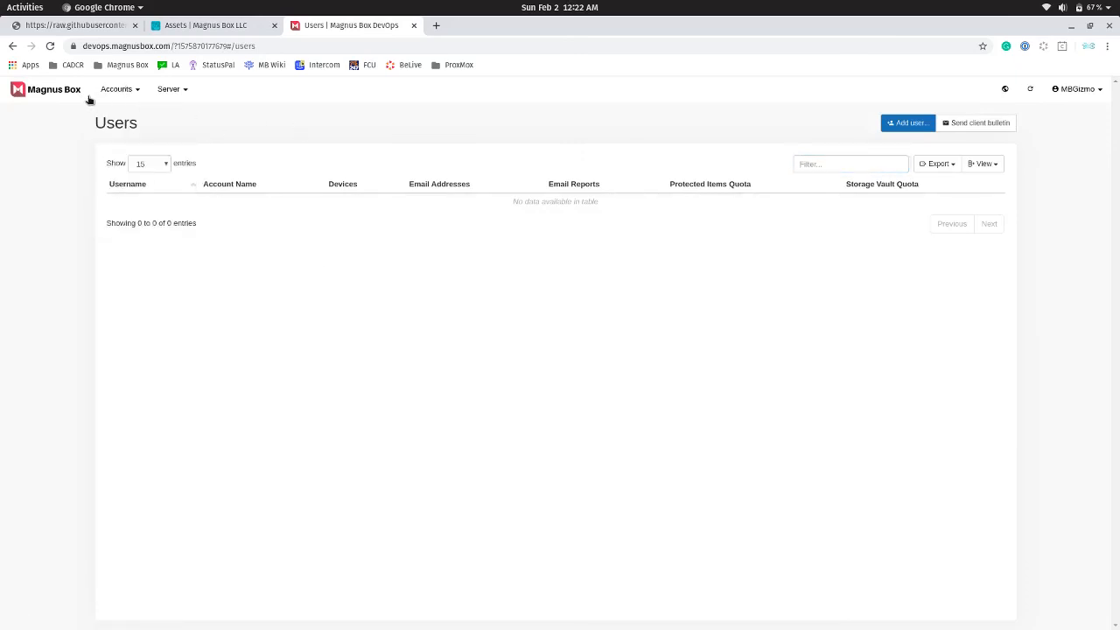